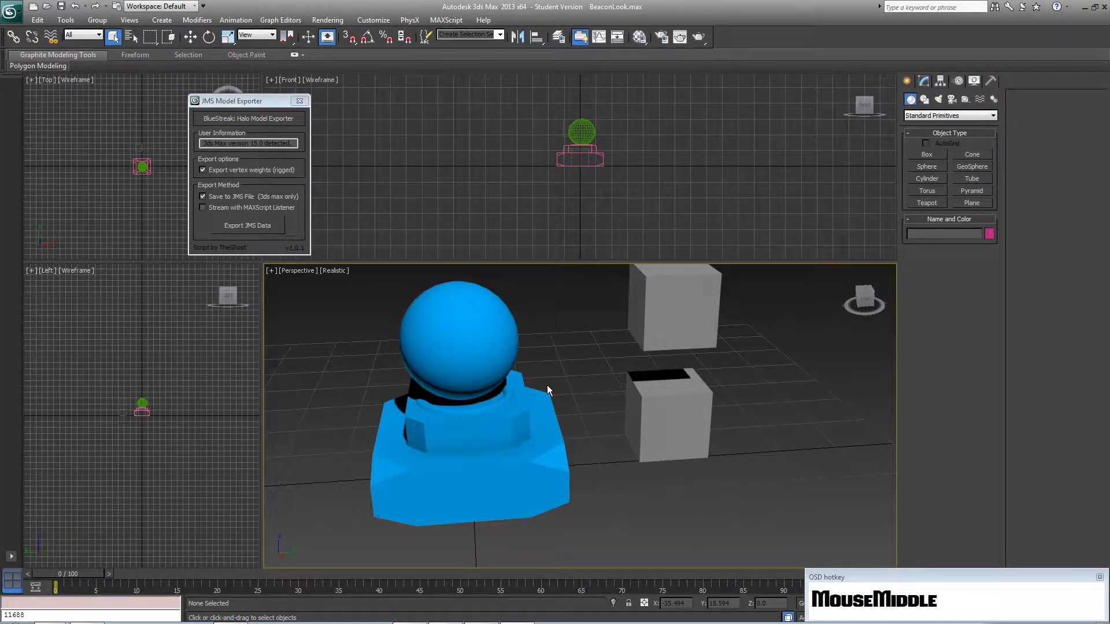
Step: Select the grey frame boxes around the beacon one after another and inspect the model up close in the Perspective view
{"action": "left_click", "coordinate": [665, 313]}
{"action": "left_click", "coordinate": [684, 428]}
{"action": "scroll", "coordinate": [636, 456], "scroll_direction": "up", "scroll_amount": 3}
{"action": "middle_click_drag", "start_coordinate": [633, 457], "coordinate": [519, 462]}
{"action": "left_click", "coordinate": [448, 391]}
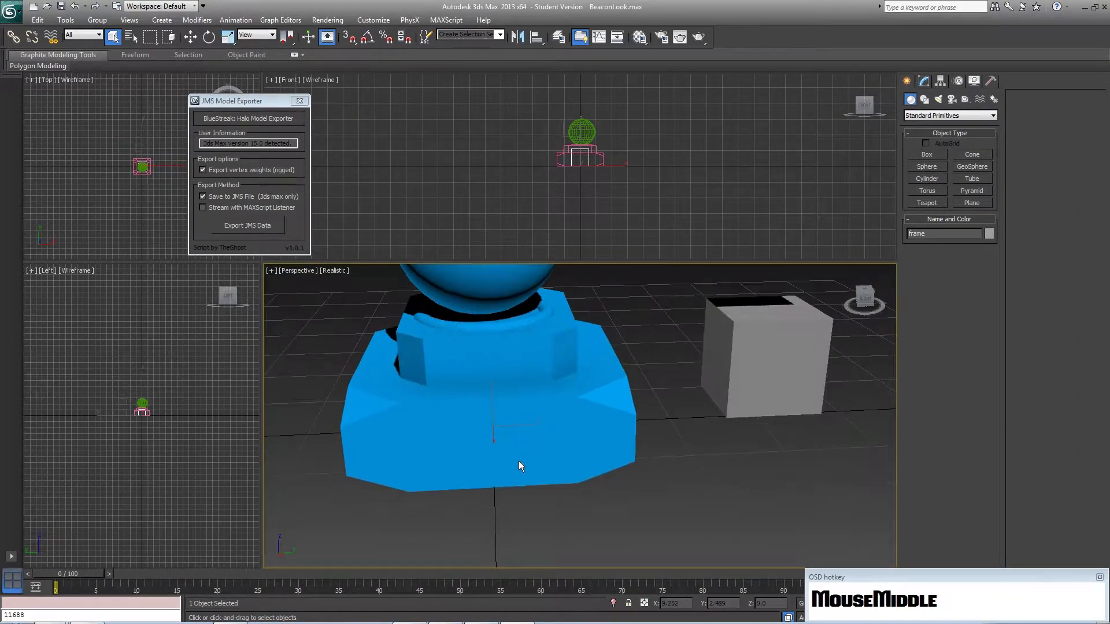
{"action": "scroll", "coordinate": [519, 466], "scroll_direction": "down", "scroll_amount": 2}
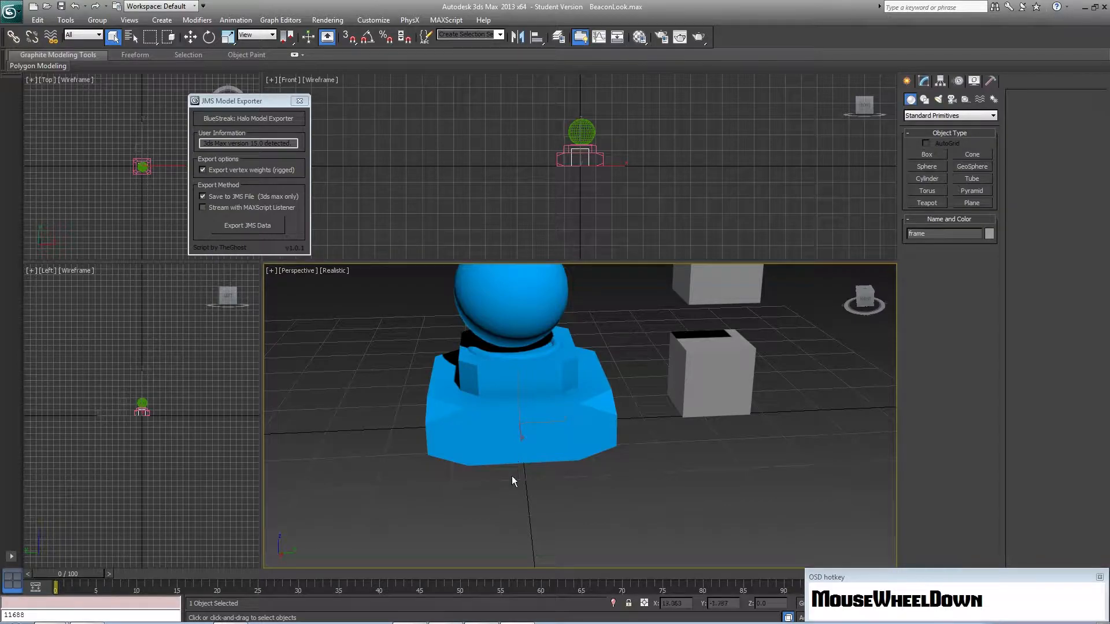
Step: Maximize the Perspective view and move the Bottom base mesh along Y to about -26, off the box inside it
{"action": "key", "text": "alt+w"}
{"action": "middle_click_drag", "start_coordinate": [510, 411], "coordinate": [628, 541]}
{"action": "left_click", "coordinate": [469, 411]}
{"action": "key", "text": "w"}
{"action": "left_click_drag", "start_coordinate": [504, 428], "coordinate": [272, 422]}
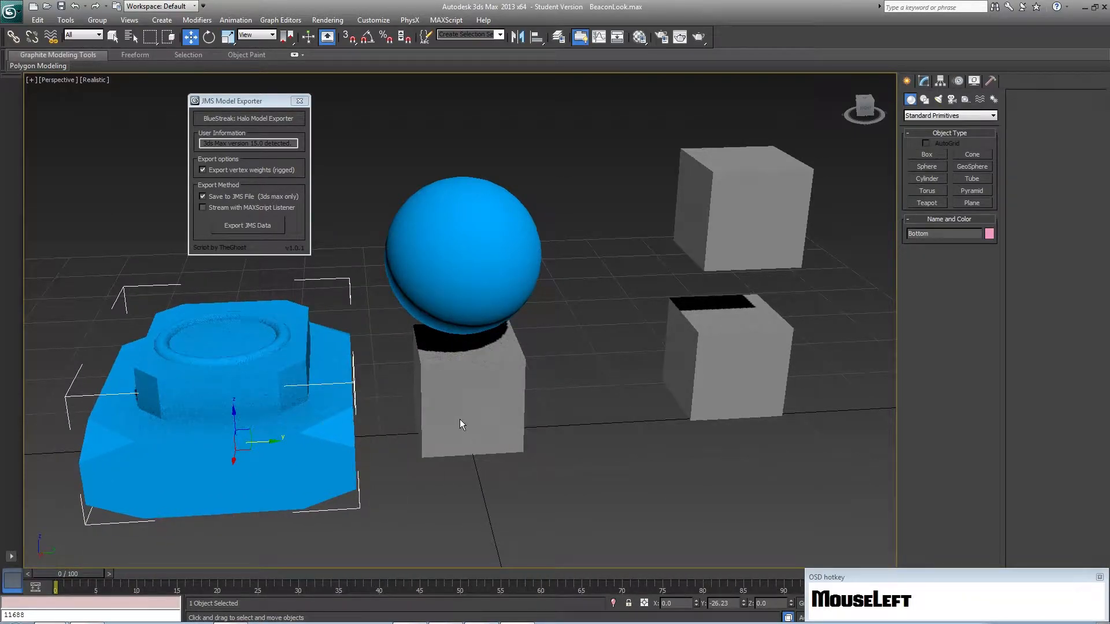
Step: Select the frame_bottom, frame_top and central frame boxes in turn to check their names
{"action": "left_click", "coordinate": [737, 373]}
{"action": "left_click", "coordinate": [743, 237]}
{"action": "left_click", "coordinate": [470, 377]}
{"action": "left_click", "coordinate": [737, 358]}
{"action": "left_click", "coordinate": [747, 248]}
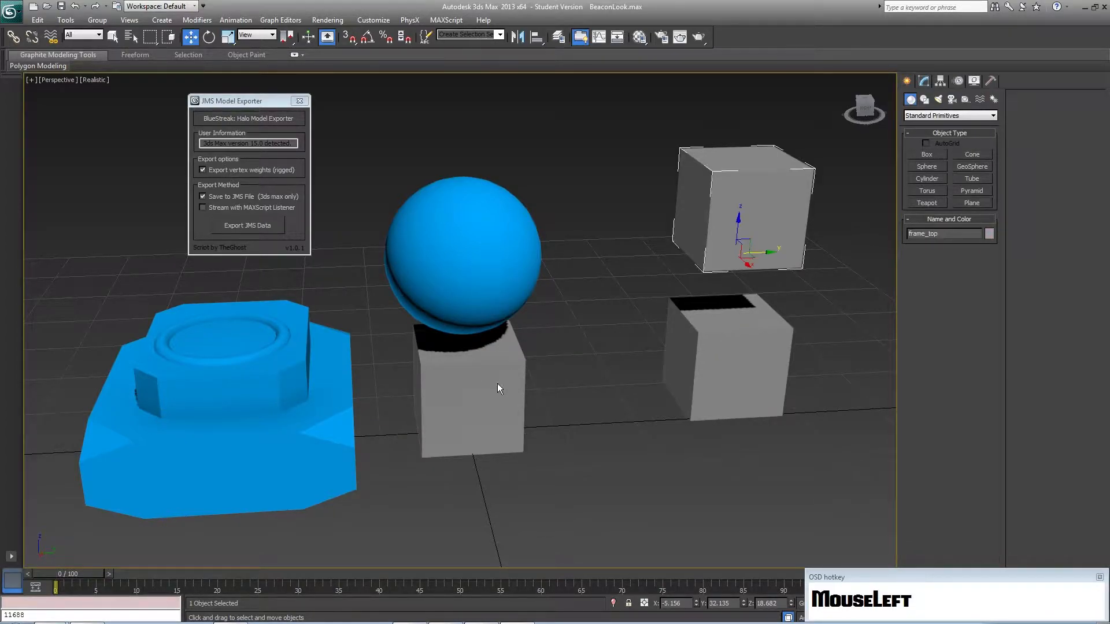
{"action": "left_click", "coordinate": [497, 385]}
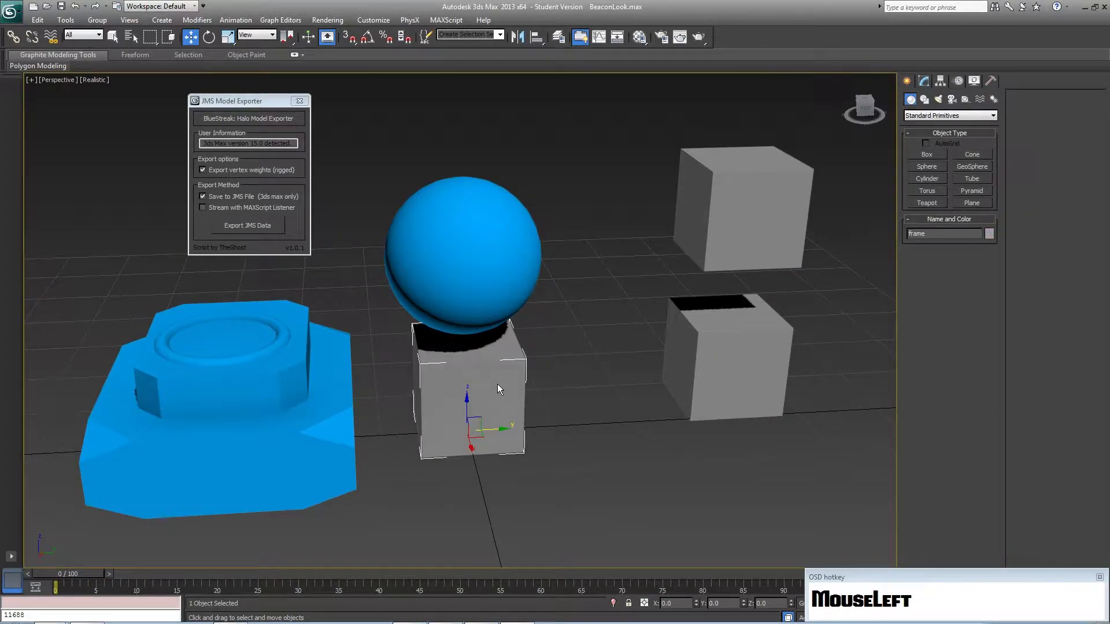
Step: Undo the sideways move of the Bottom base mesh
{"action": "key", "text": "ctrl+z"}
{"action": "key", "text": "ctrl+z"}
{"action": "key", "text": "ctrl+z"}
{"action": "key", "text": "ctrl+z"}
{"action": "key", "text": "ctrl+z"}
{"action": "key", "text": "ctrl+z"}
{"action": "key", "text": "ctrl+z"}
Step: Try moving the frame_bottom box down to Z about -13.5 and shifting the frame_top box to test their linked meshes
{"action": "left_click", "coordinate": [733, 379]}
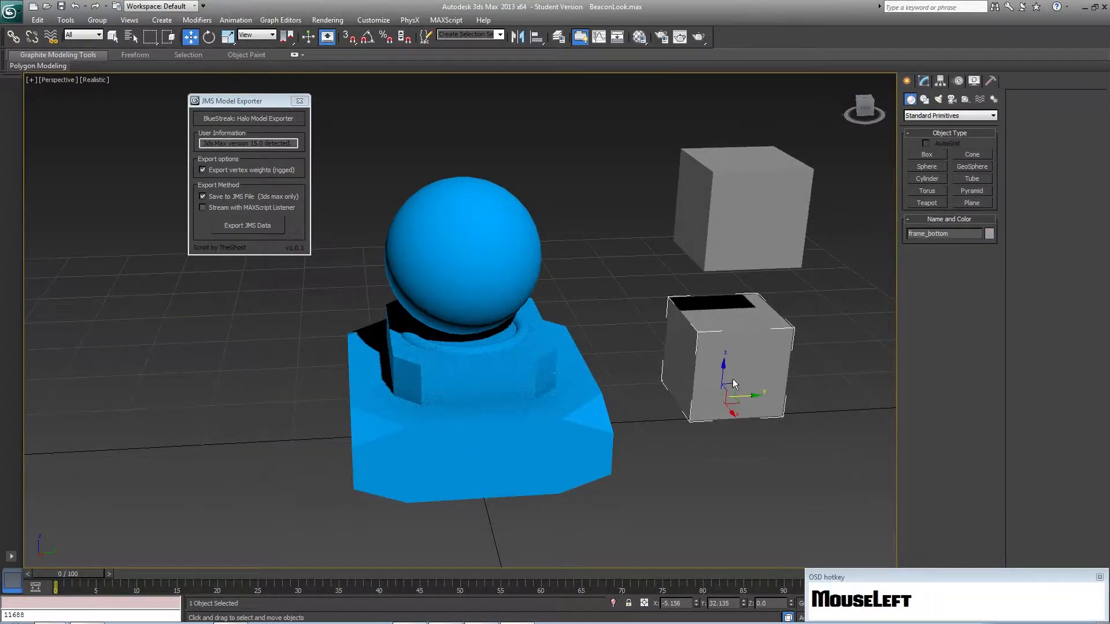
{"action": "left_click_drag", "start_coordinate": [726, 375], "coordinate": [720, 462]}
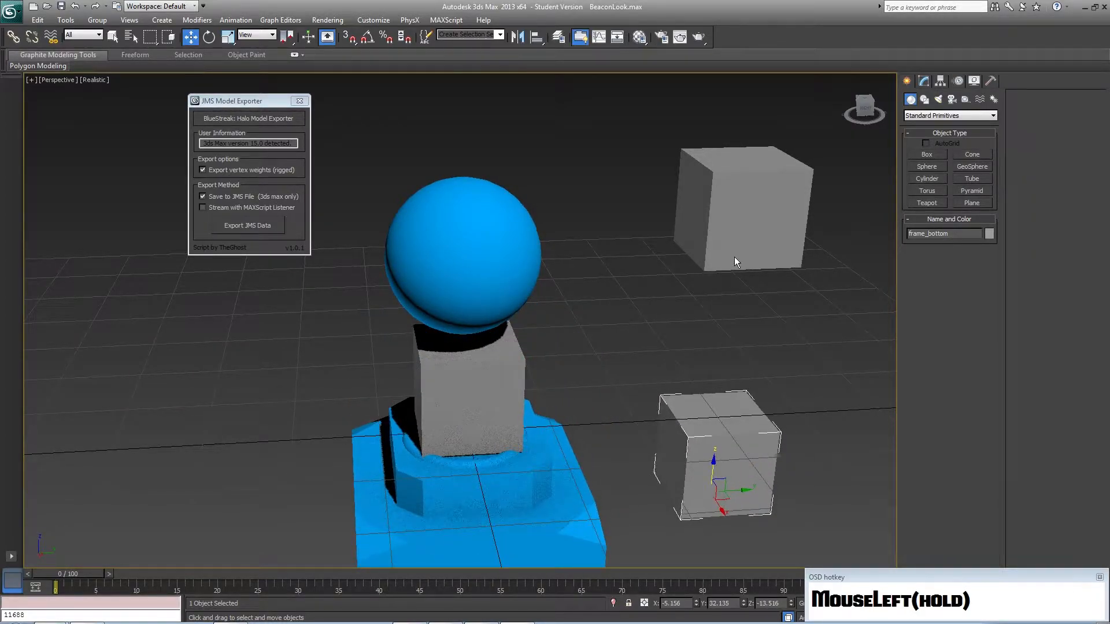
{"action": "left_click", "coordinate": [737, 250]}
{"action": "left_click_drag", "start_coordinate": [740, 219], "coordinate": [702, 230]}
Step: Try shifting the central frame box and moving the frame_bottom and frame_top boxes vertically to test the hierarchy
{"action": "left_click", "coordinate": [446, 380]}
{"action": "mouse_move", "coordinate": [507, 431]}
{"action": "left_mouse_down"}
{"action": "mouse_move", "coordinate": [400, 431]}
{"action": "mouse_move", "coordinate": [556, 438]}
{"action": "mouse_move", "coordinate": [471, 439]}
{"action": "mouse_move", "coordinate": [491, 434]}
{"action": "left_mouse_up"}
{"action": "left_click", "coordinate": [715, 445]}
{"action": "left_click_drag", "start_coordinate": [709, 466], "coordinate": [716, 387]}
{"action": "left_click_drag", "start_coordinate": [746, 191], "coordinate": [747, 222]}
Step: Reopen BeaconLook.max without saving the changes and maximize the Perspective view
{"action": "left_click", "coordinate": [11, 11]}
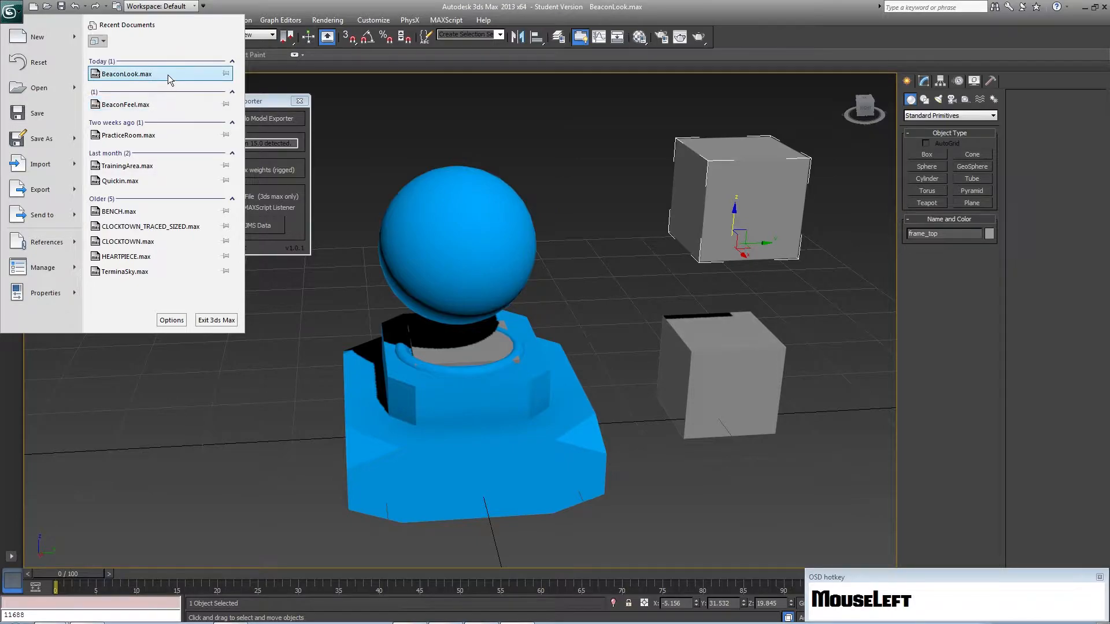
{"action": "left_click", "coordinate": [168, 75]}
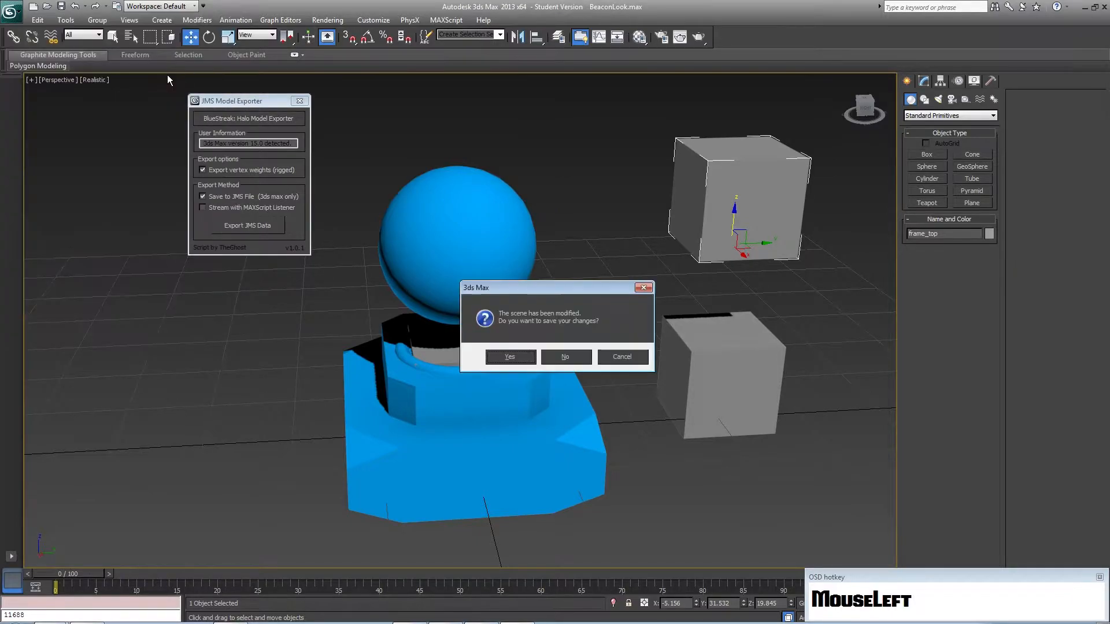
{"action": "left_click", "coordinate": [564, 356]}
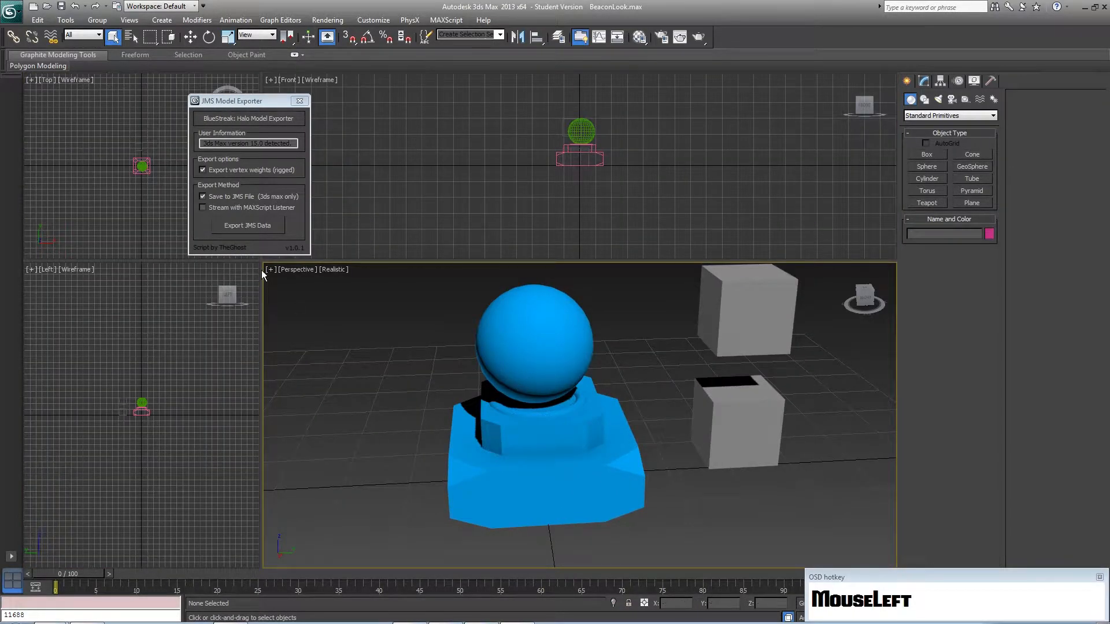
{"action": "key", "text": "alt+w"}
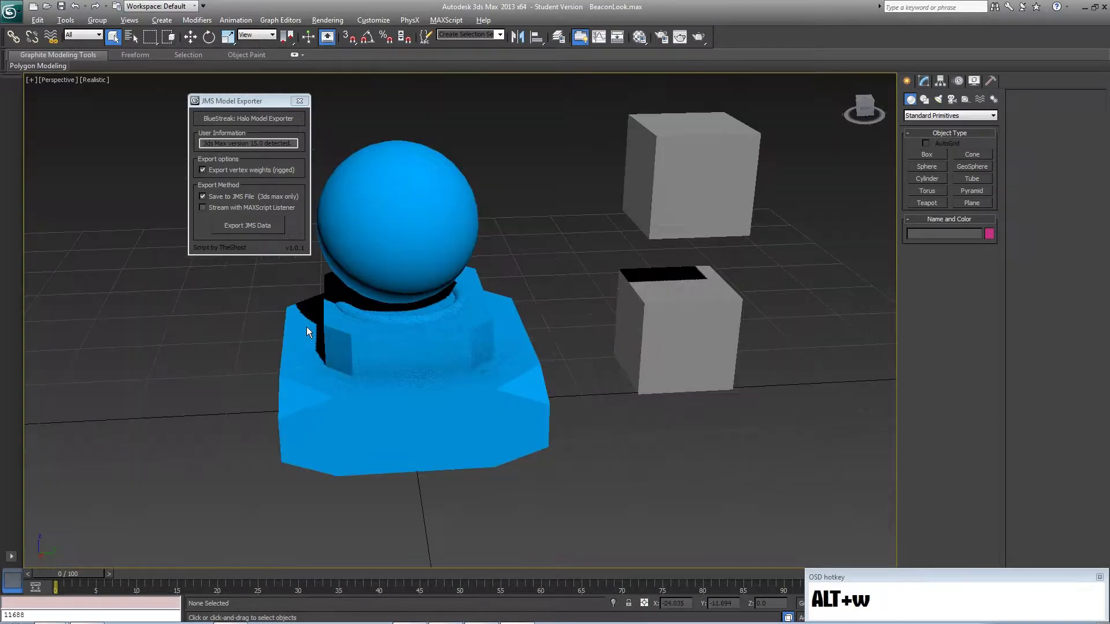
{"action": "middle_click_drag", "start_coordinate": [474, 316], "coordinate": [515, 329]}
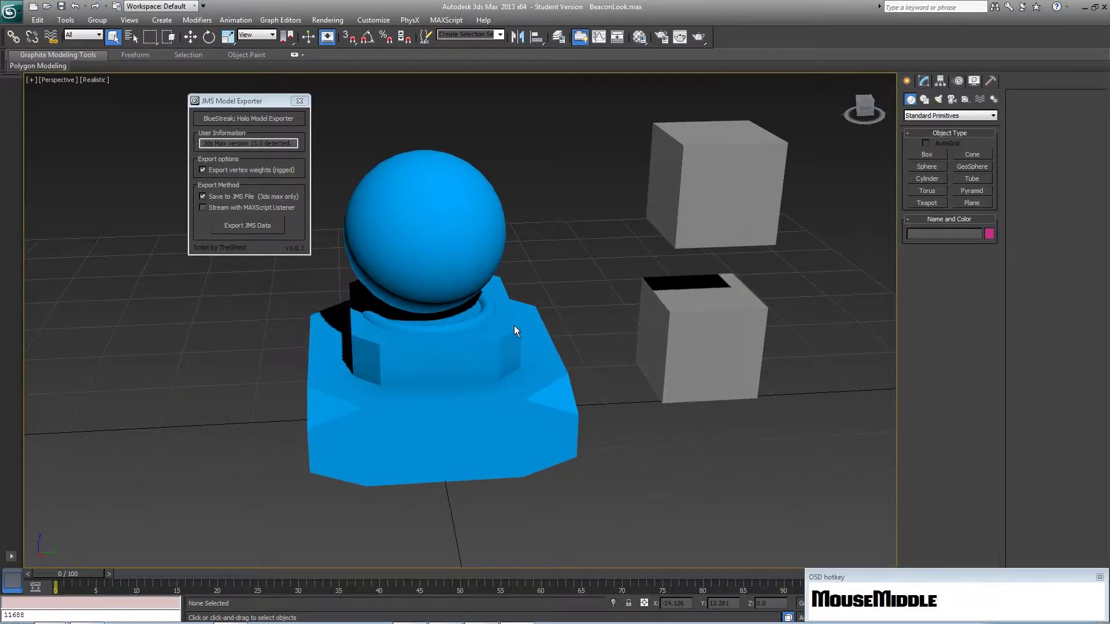
Step: With Auto Key on at frame 100, raise the frame_top box to Z about 37.56
{"action": "left_click_drag", "start_coordinate": [951, 577], "coordinate": [941, 522]}
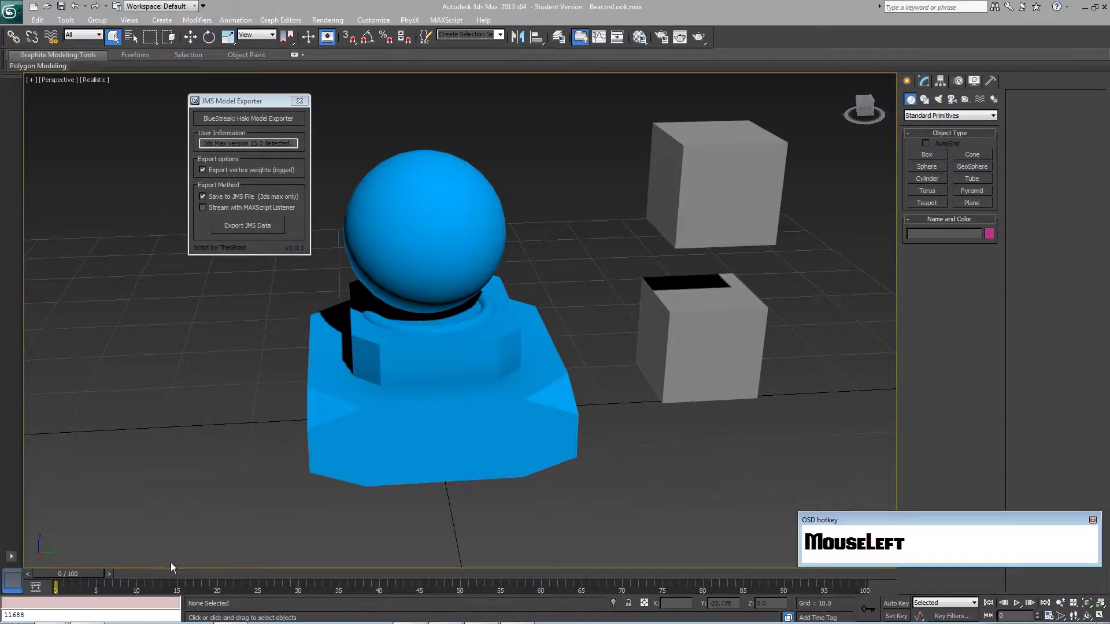
{"action": "mouse_move", "coordinate": [75, 575]}
{"action": "left_mouse_down"}
{"action": "mouse_move", "coordinate": [622, 558]}
{"action": "mouse_move", "coordinate": [872, 563]}
{"action": "mouse_move", "coordinate": [75, 561]}
{"action": "left_mouse_up"}
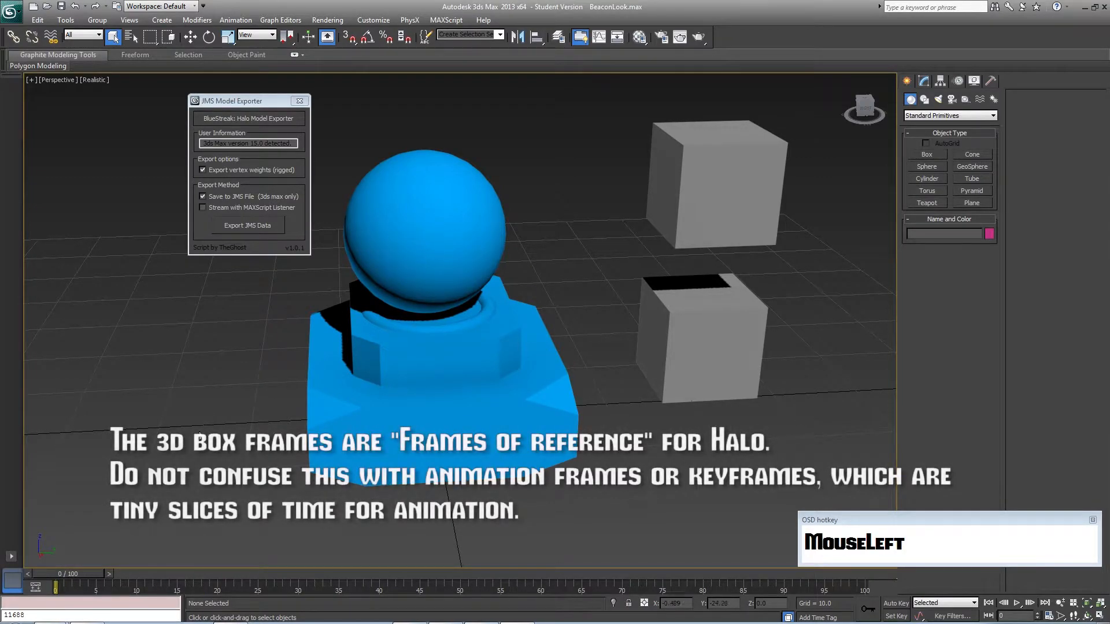
{"action": "left_click_drag", "start_coordinate": [86, 575], "coordinate": [874, 563]}
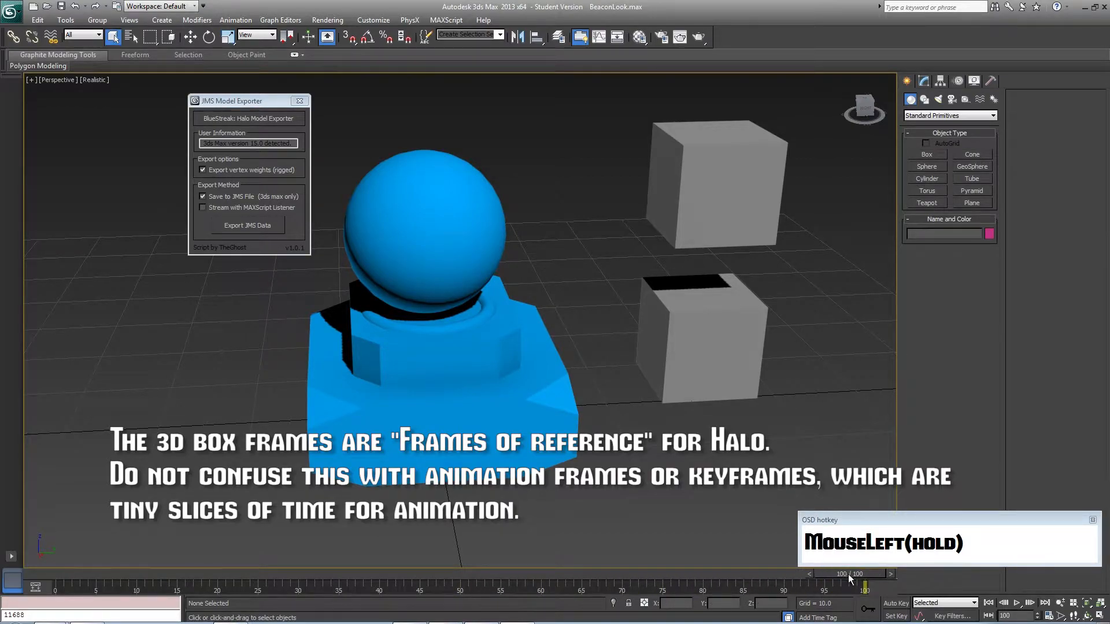
{"action": "left_click", "coordinate": [891, 604]}
{"action": "left_click", "coordinate": [439, 215]}
{"action": "left_click", "coordinate": [731, 221]}
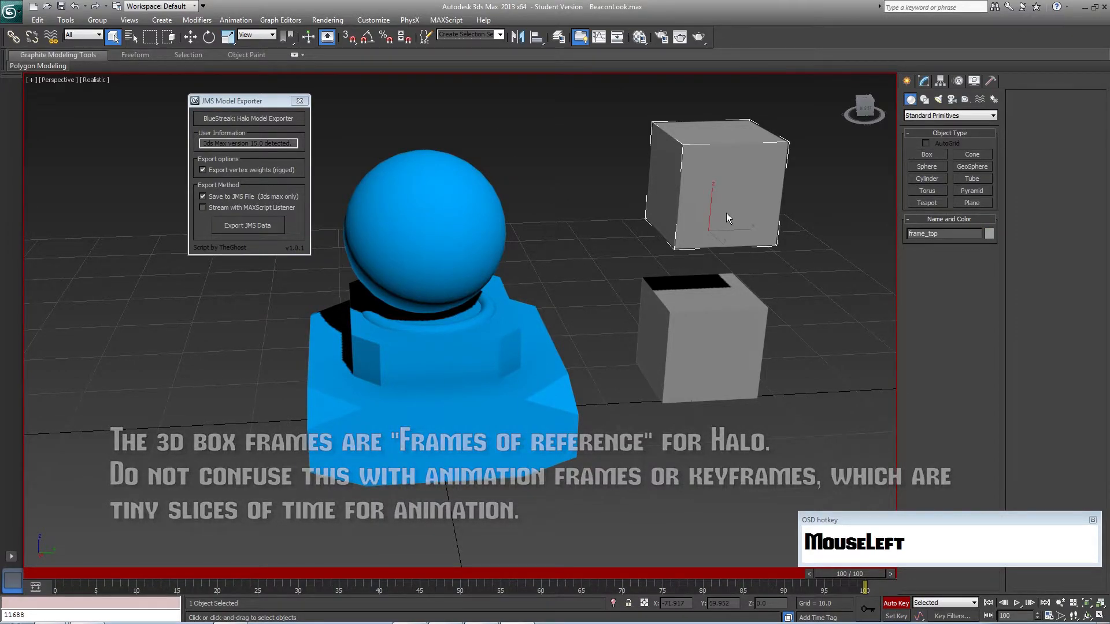
{"action": "key", "text": "w"}
{"action": "left_click_drag", "start_coordinate": [715, 206], "coordinate": [726, 32]}
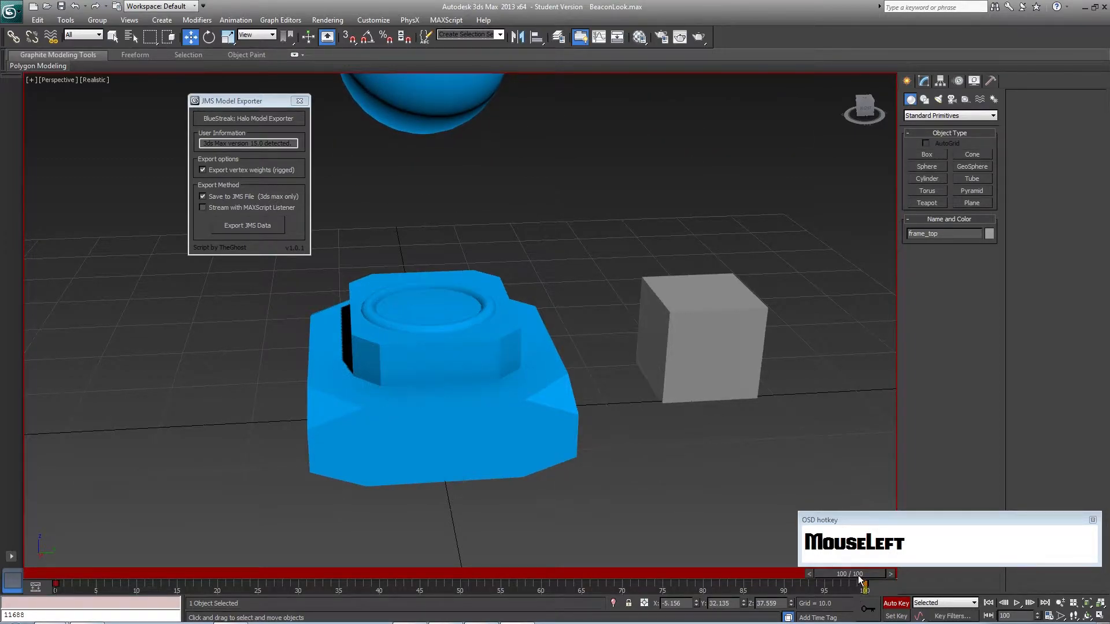
Step: Move frame_top's raised key from frame 100 to frame 50 and turn off Auto Key
{"action": "left_click_drag", "start_coordinate": [850, 573], "coordinate": [342, 555]}
{"action": "key", "text": "w"}
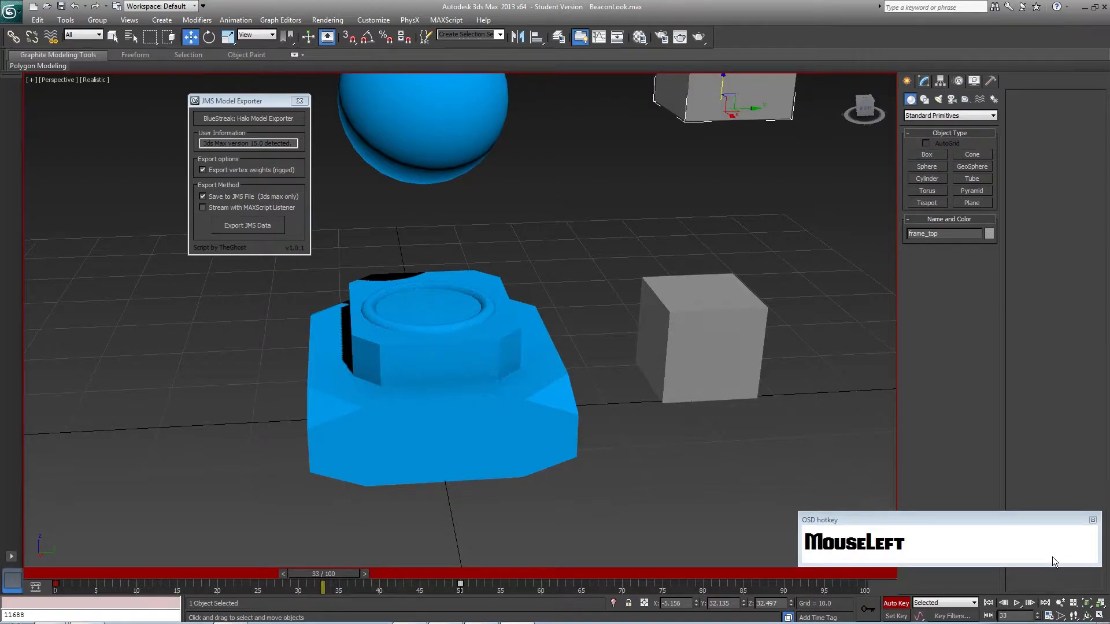
{"action": "left_click", "coordinate": [896, 605]}
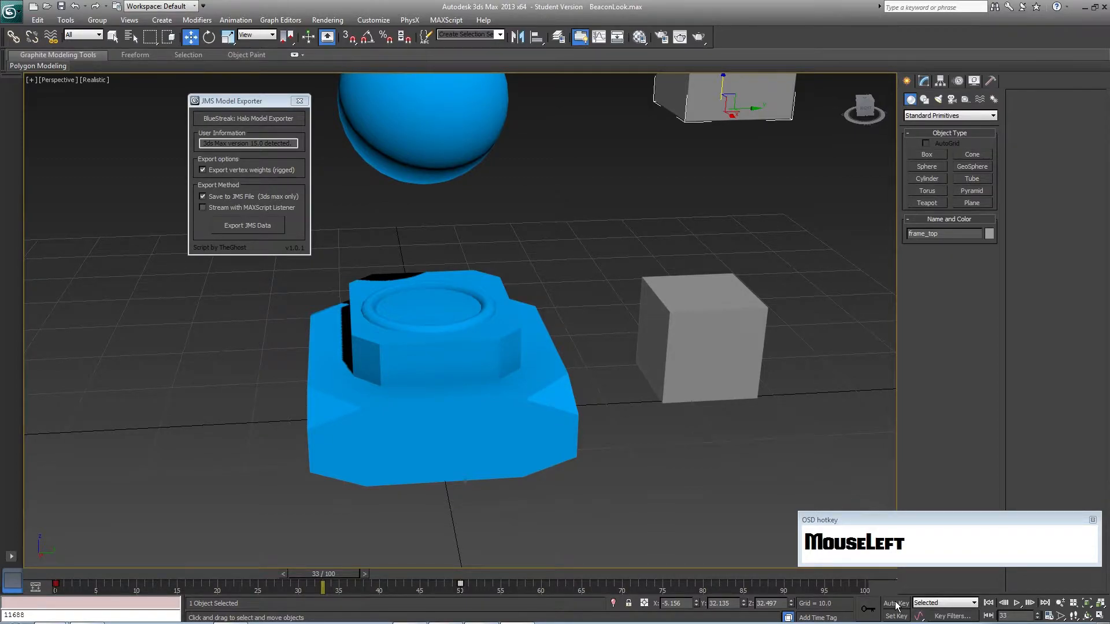
Step: Scrub through the timeline and play back the animation of the rising sphere
{"action": "left_click_drag", "start_coordinate": [325, 573], "coordinate": [234, 589]}
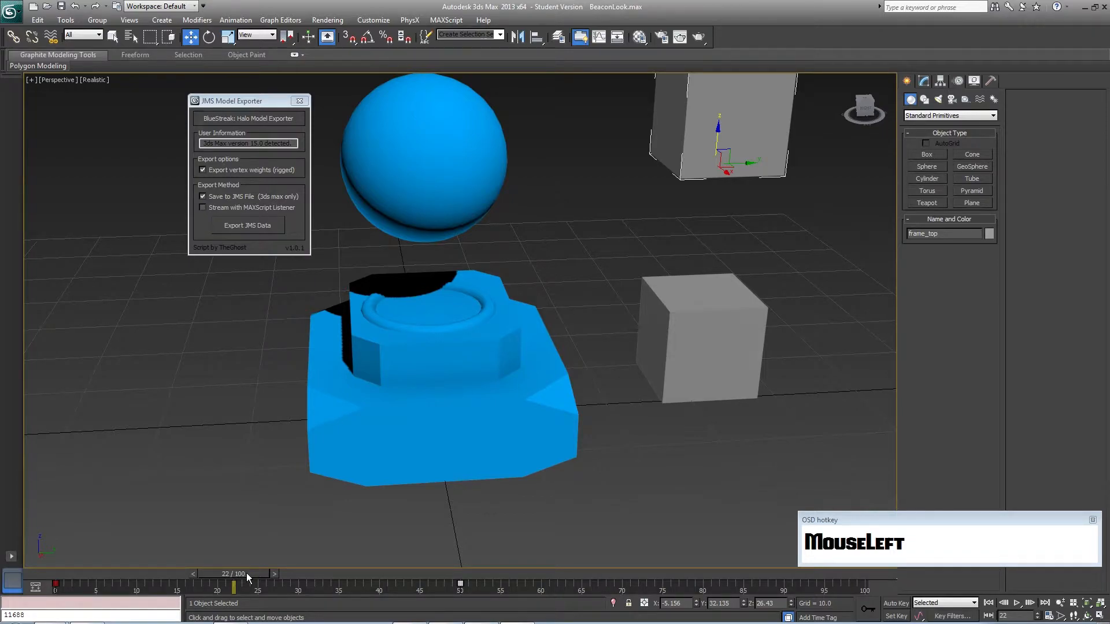
{"action": "left_click_drag", "start_coordinate": [248, 574], "coordinate": [82, 571]}
{"action": "key", "text": "w"}
{"action": "left_click", "coordinate": [1016, 603]}
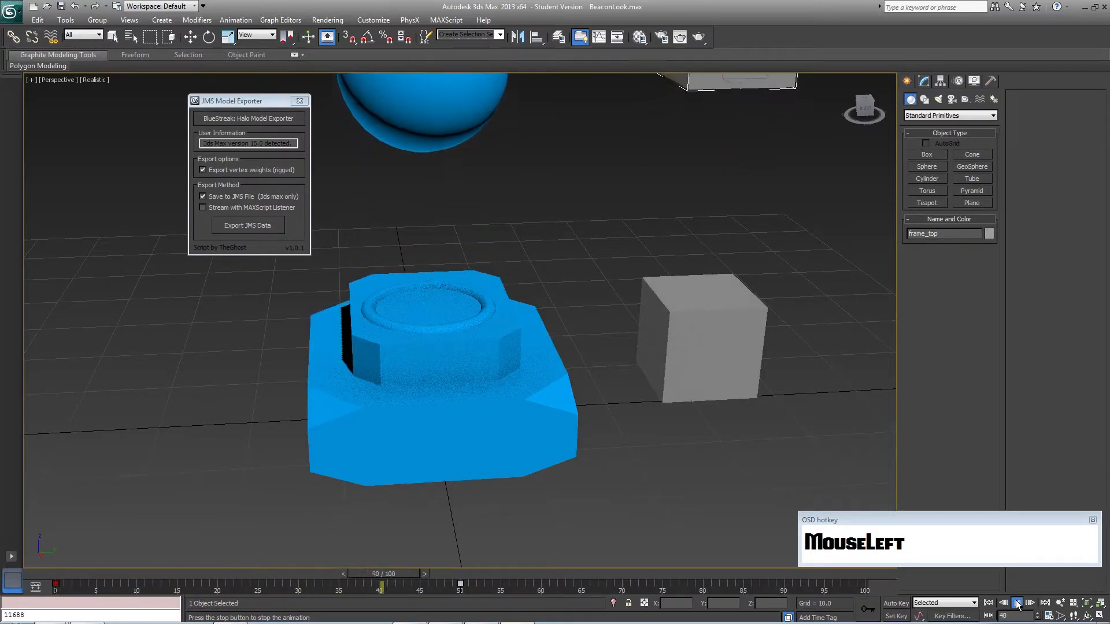
{"action": "left_click_drag", "start_coordinate": [702, 577], "coordinate": [409, 570]}
{"action": "left_click", "coordinate": [1017, 603]}
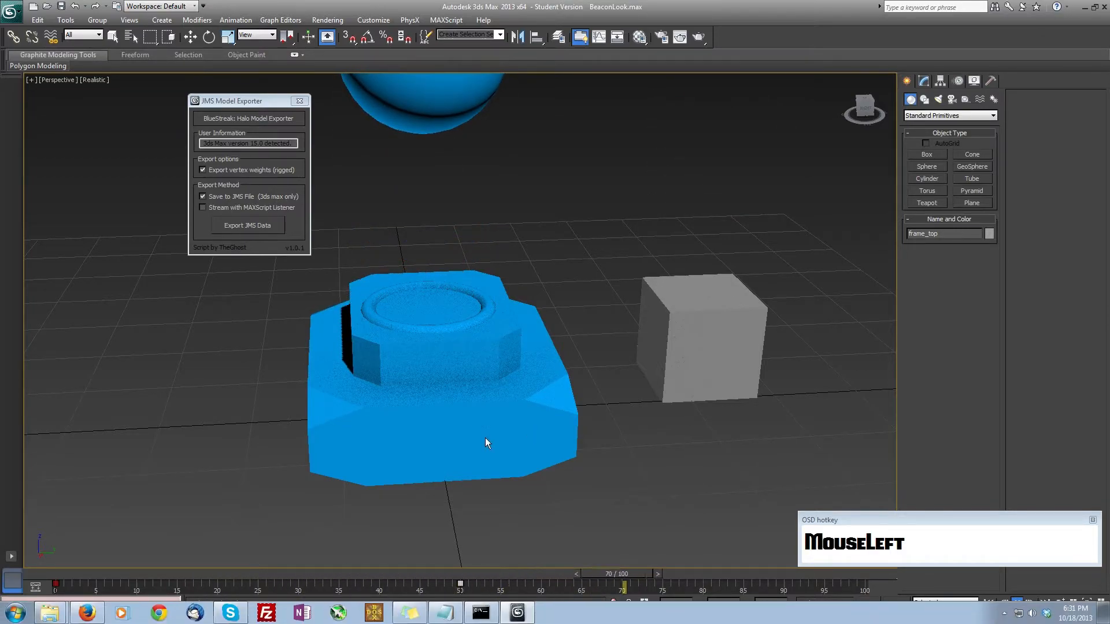
Step: Move frame_top's raised key to frame 45 and go to frame 90
{"action": "left_click_drag", "start_coordinate": [471, 573], "coordinate": [329, 569]}
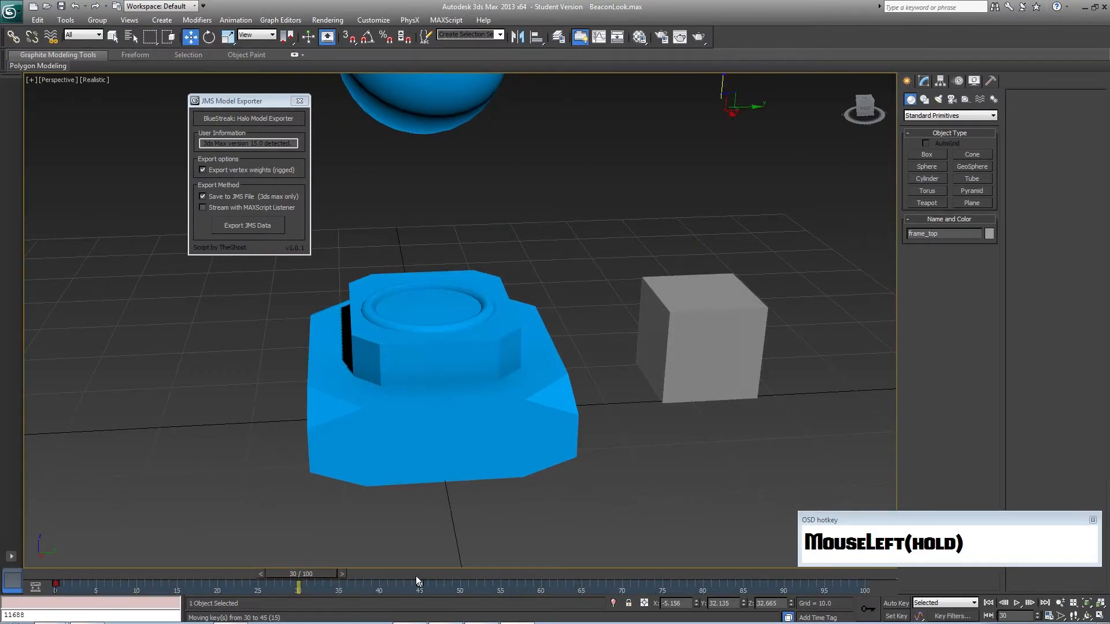
{"action": "left_click_drag", "start_coordinate": [317, 574], "coordinate": [794, 582]}
Step: Record an Auto Key at frame 90 that lowers the frame_top box to Z about 25.9
{"action": "middle_click_drag", "start_coordinate": [735, 266], "coordinate": [735, 237]}
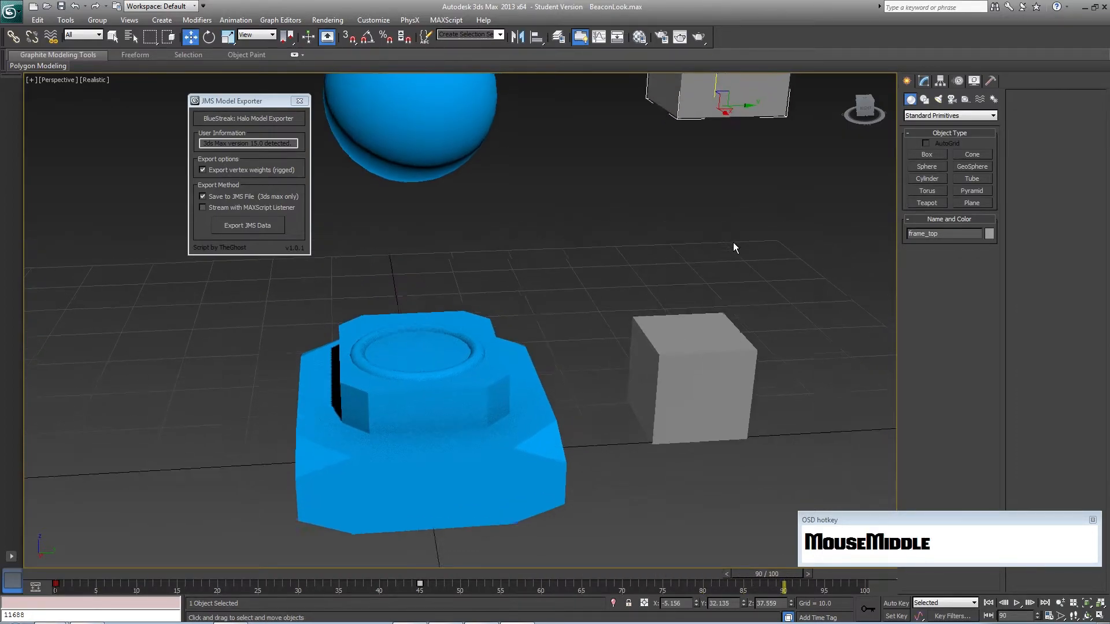
{"action": "scroll", "coordinate": [688, 188], "scroll_direction": "down", "scroll_amount": 3}
{"action": "left_click_drag", "start_coordinate": [632, 156], "coordinate": [634, 248]}
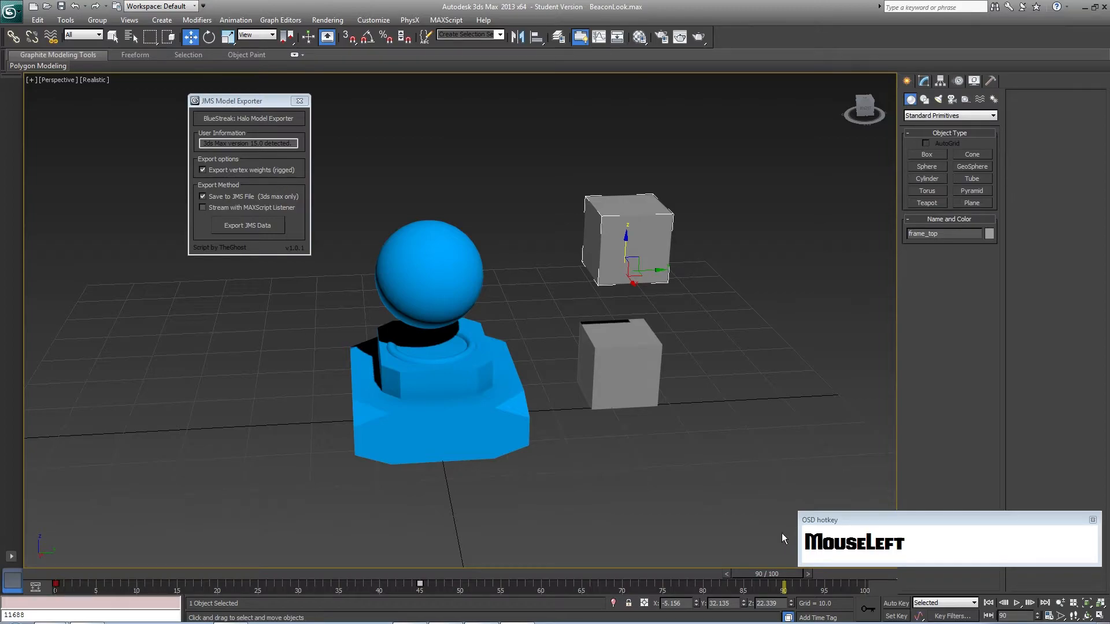
{"action": "key", "text": "ctrl+z"}
{"action": "left_click", "coordinate": [893, 604]}
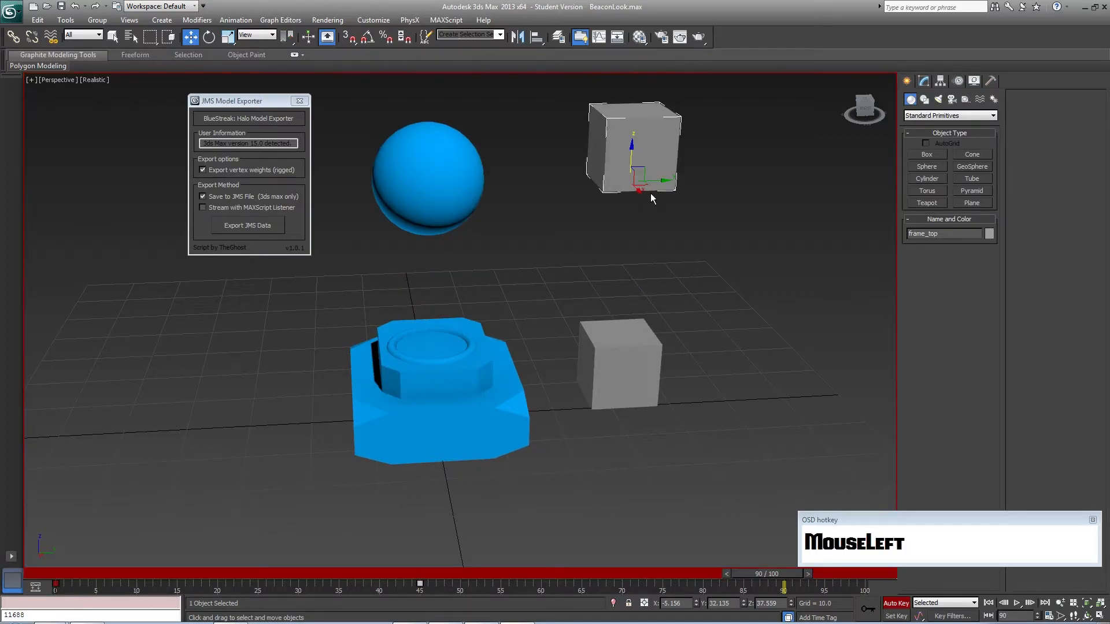
{"action": "left_click_drag", "start_coordinate": [652, 199], "coordinate": [650, 269]}
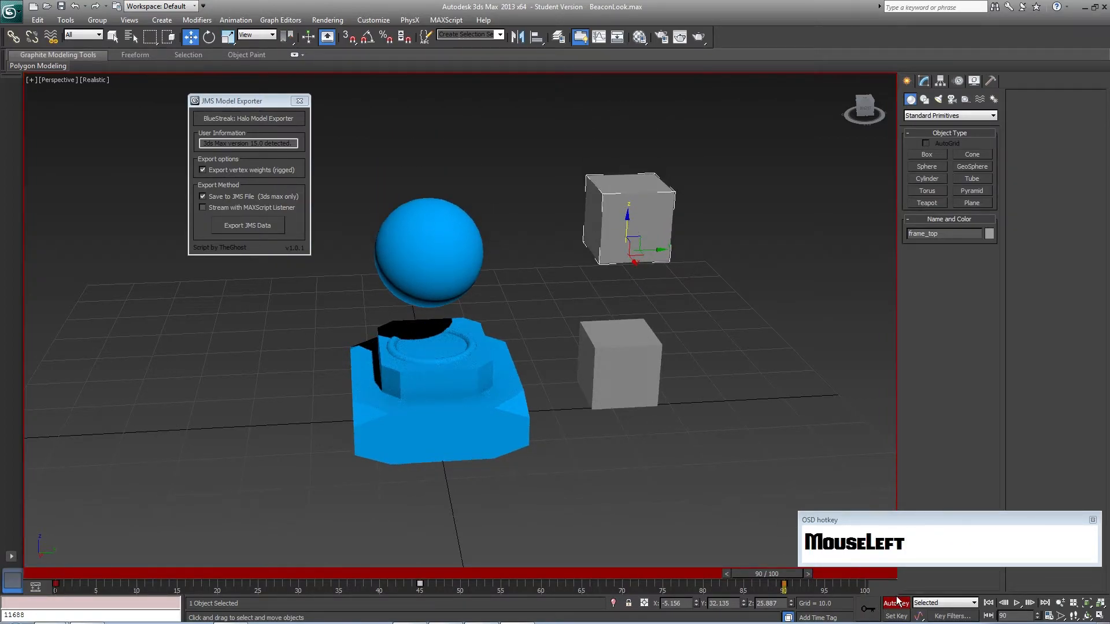
{"action": "left_click", "coordinate": [896, 603]}
Step: Copy the Z Position value of frame_top's key at frame 0
{"action": "mouse_move", "coordinate": [774, 574]}
{"action": "left_mouse_down"}
{"action": "mouse_move", "coordinate": [96, 528]}
{"action": "mouse_move", "coordinate": [584, 535]}
{"action": "mouse_move", "coordinate": [783, 561]}
{"action": "left_mouse_up"}
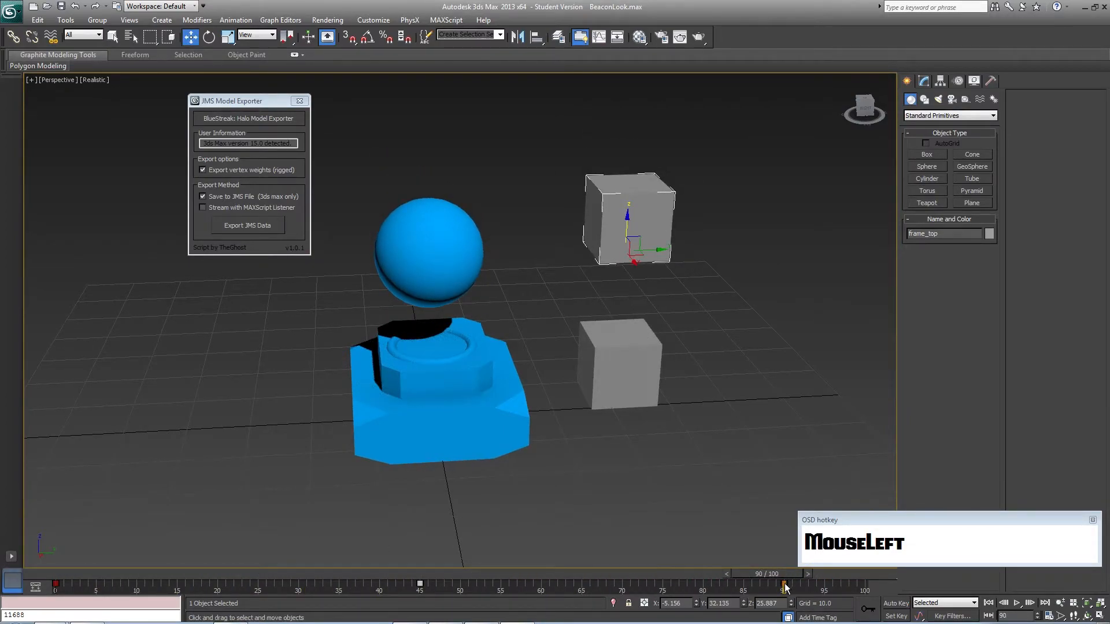
{"action": "right_click", "coordinate": [57, 584]}
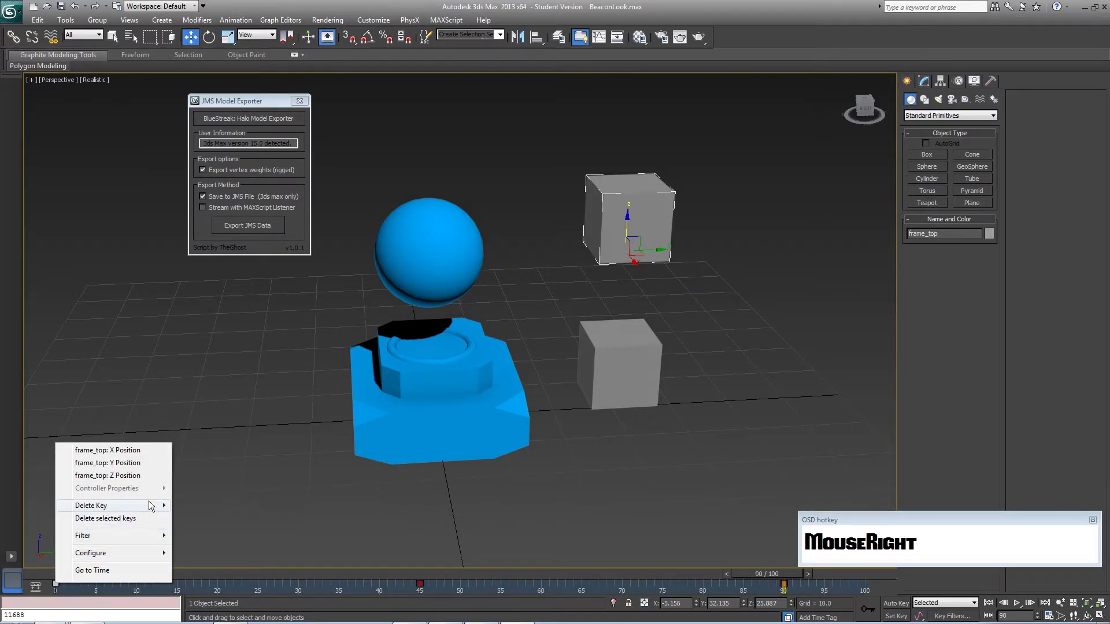
{"action": "left_click", "coordinate": [115, 476]}
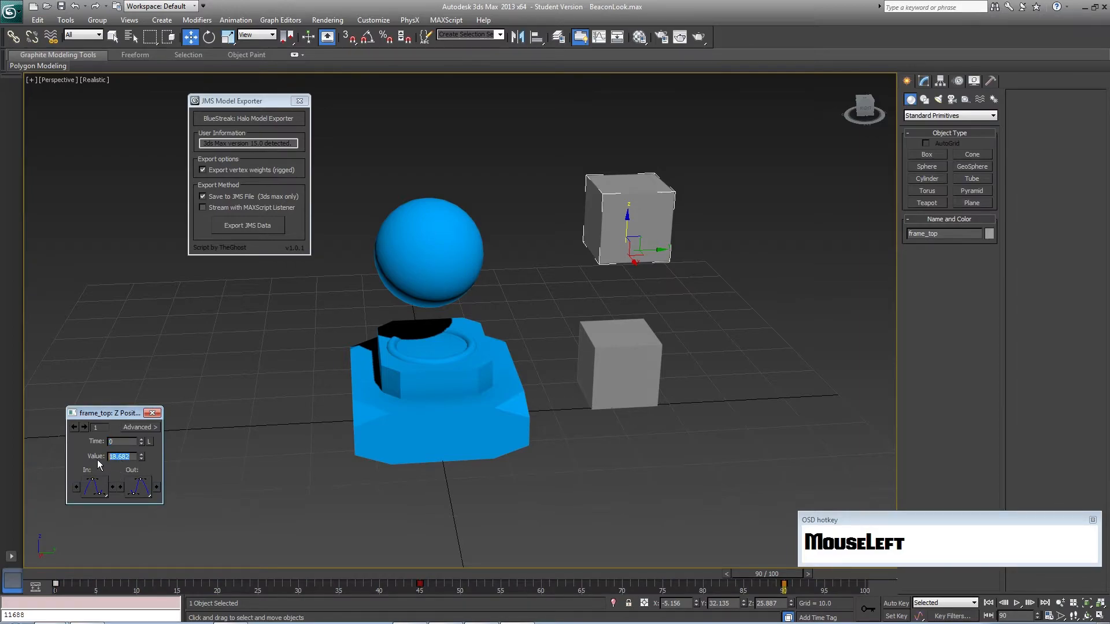
{"action": "right_click", "coordinate": [115, 459]}
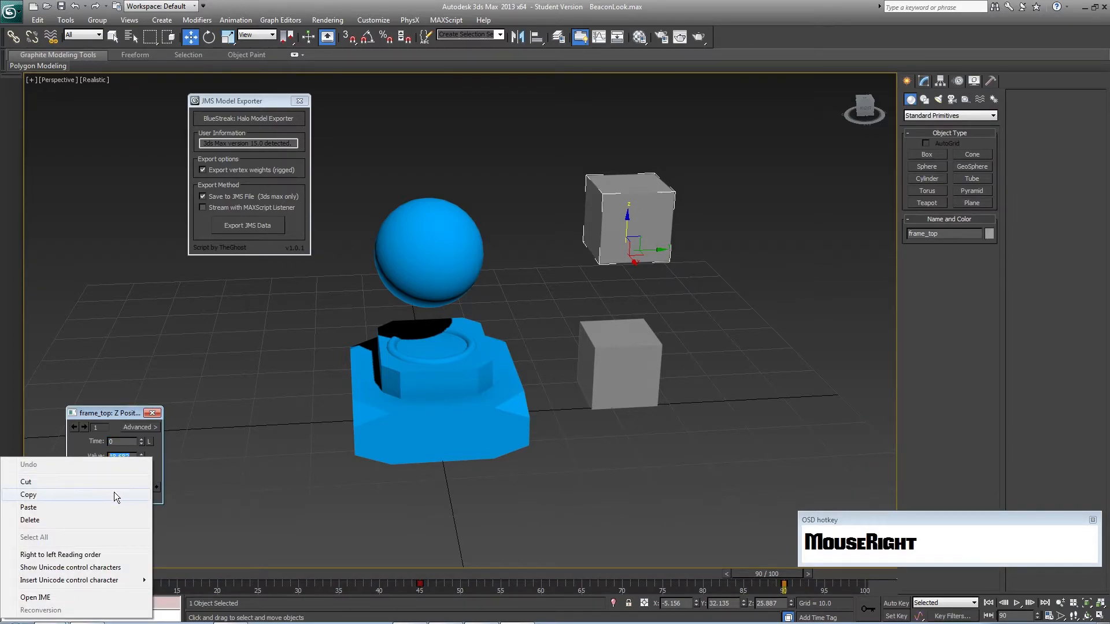
{"action": "left_click", "coordinate": [114, 491]}
Step: Paste the copied 18.682 as the Z Position value of frame_top's key at frame 90
{"action": "left_click", "coordinate": [76, 429]}
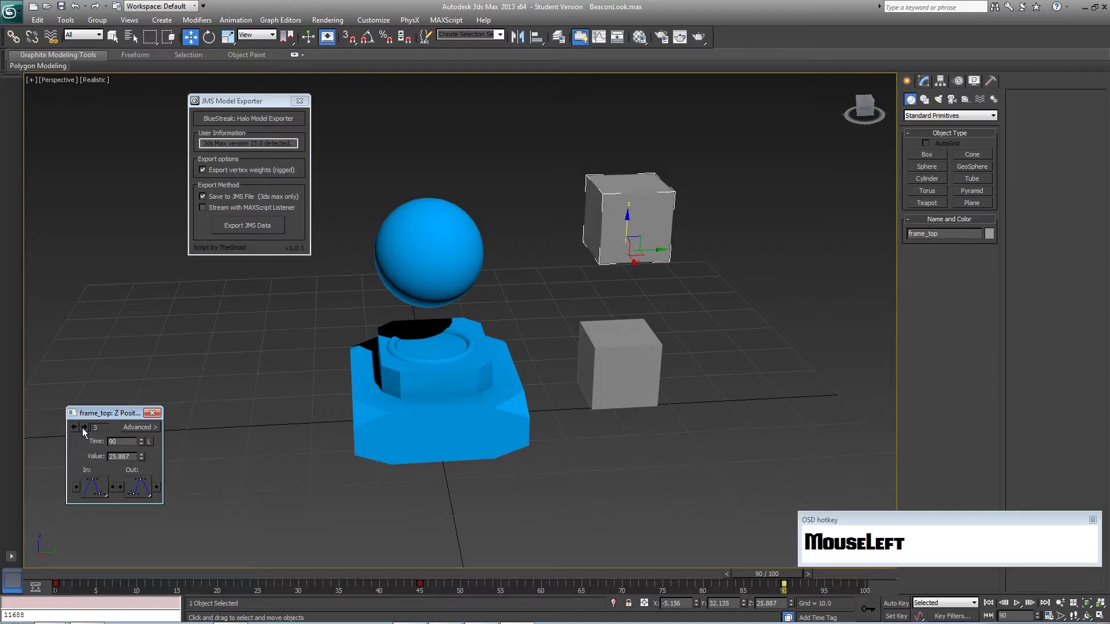
{"action": "left_click", "coordinate": [86, 428]}
{"action": "left_click", "coordinate": [86, 428]}
{"action": "right_click", "coordinate": [117, 459]}
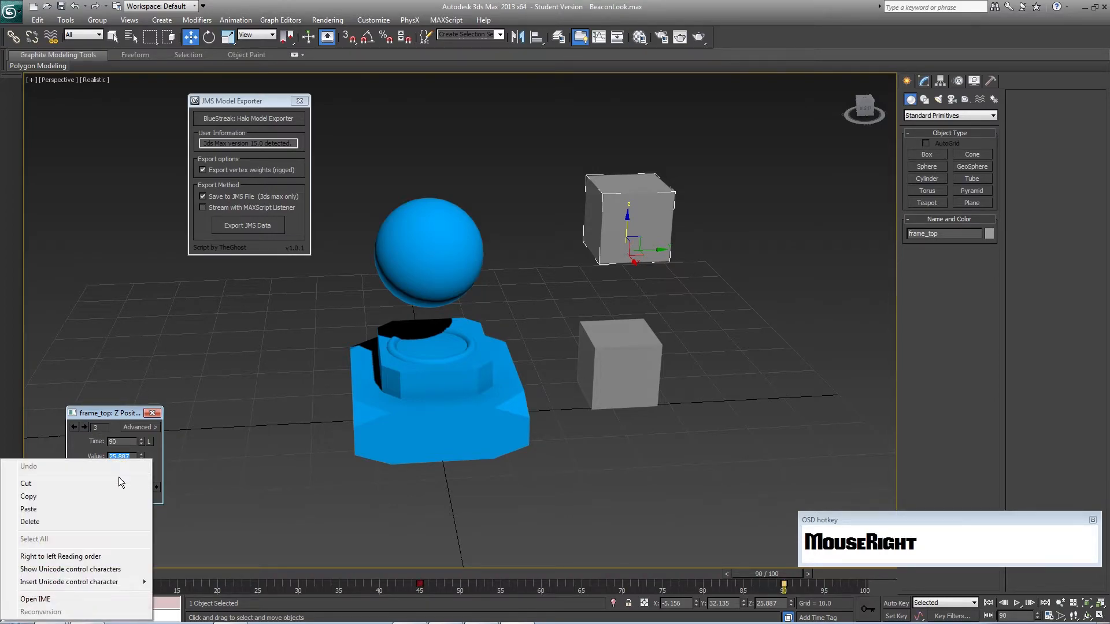
{"action": "left_click", "coordinate": [68, 506]}
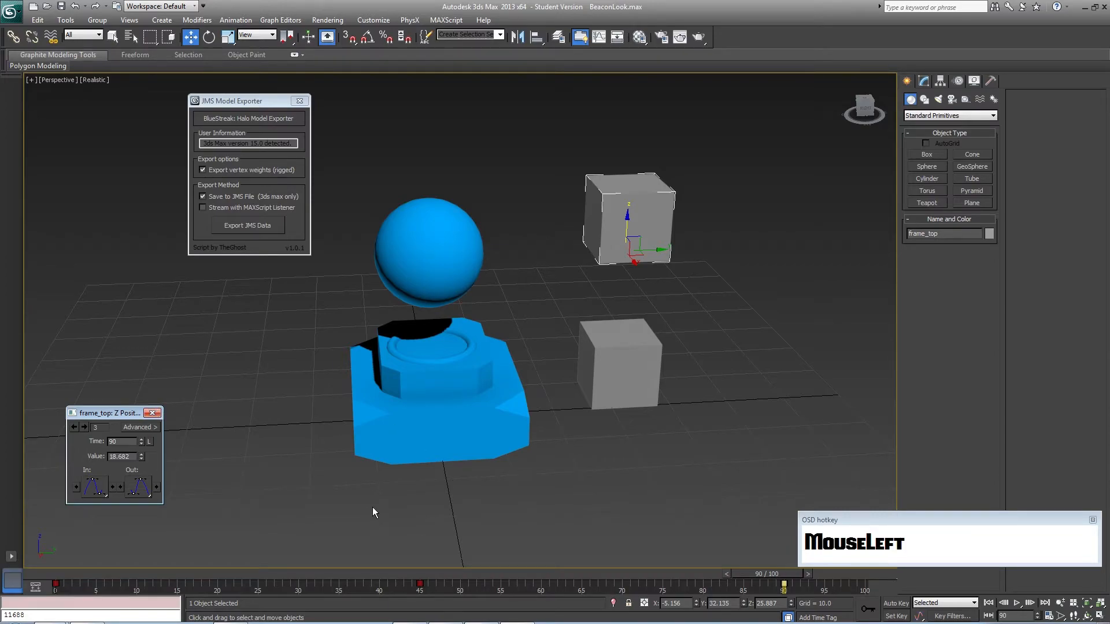
{"action": "key", "text": "Return"}
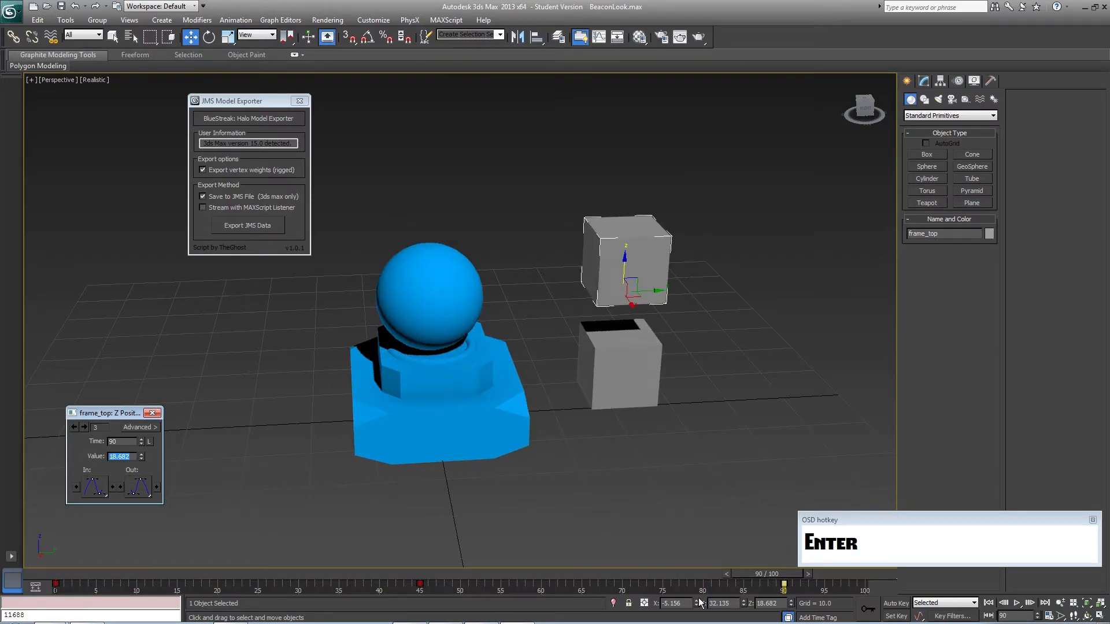
Step: Play the animation from frame 0 to check the sphere's motion, and go to frame 90
{"action": "left_click_drag", "start_coordinate": [745, 572], "coordinate": [68, 573]}
{"action": "left_click", "coordinate": [1018, 604]}
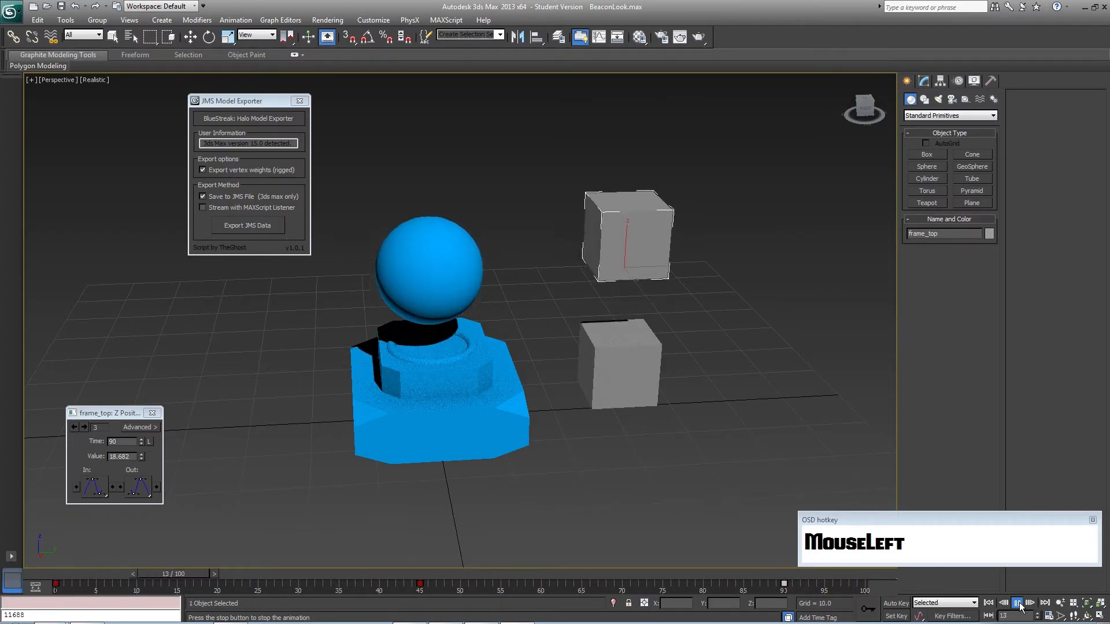
{"action": "left_click_drag", "start_coordinate": [770, 576], "coordinate": [800, 573]}
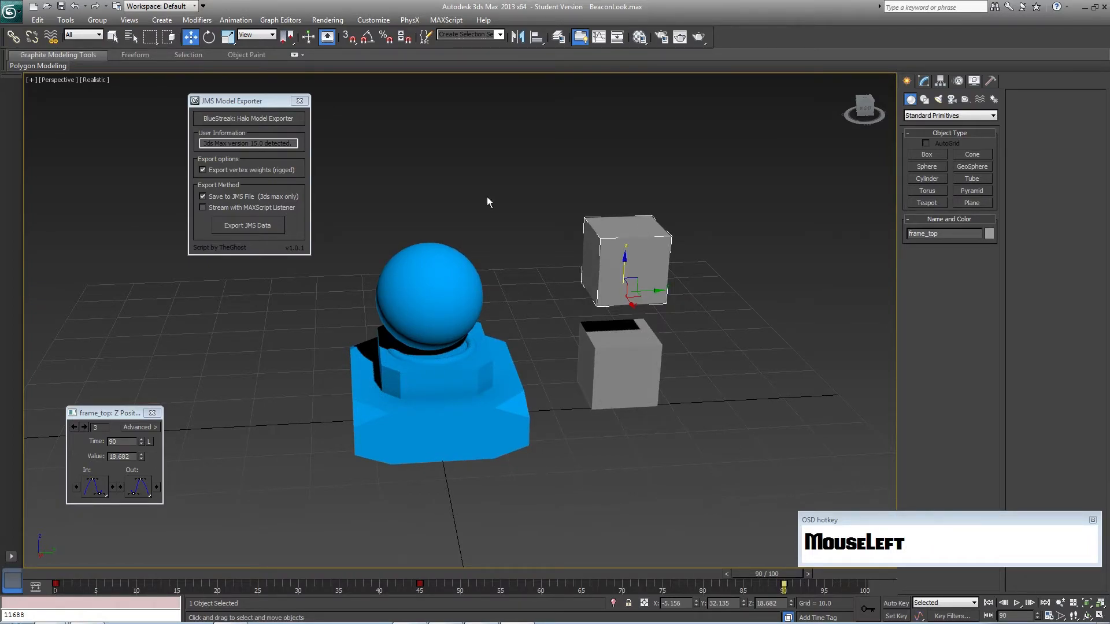
Step: Try an Auto Key at frame 90 that raises frame_top to Z about 21.12, and play the animation
{"action": "left_click", "coordinate": [896, 603]}
{"action": "left_click_drag", "start_coordinate": [624, 264], "coordinate": [625, 250]}
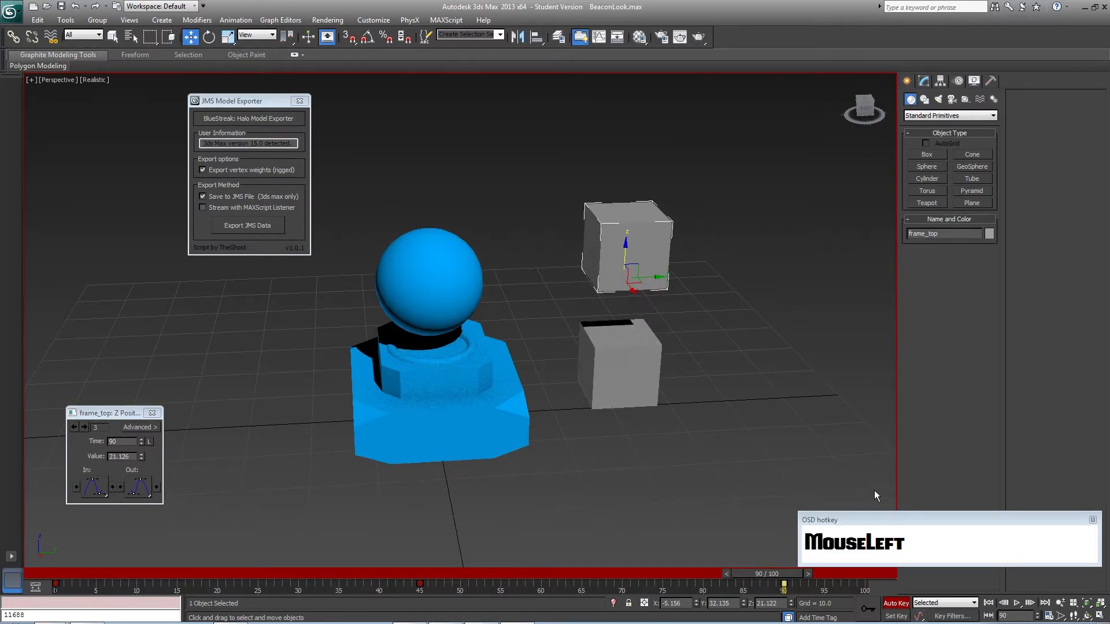
{"action": "left_click", "coordinate": [895, 604]}
{"action": "left_click", "coordinate": [1017, 603]}
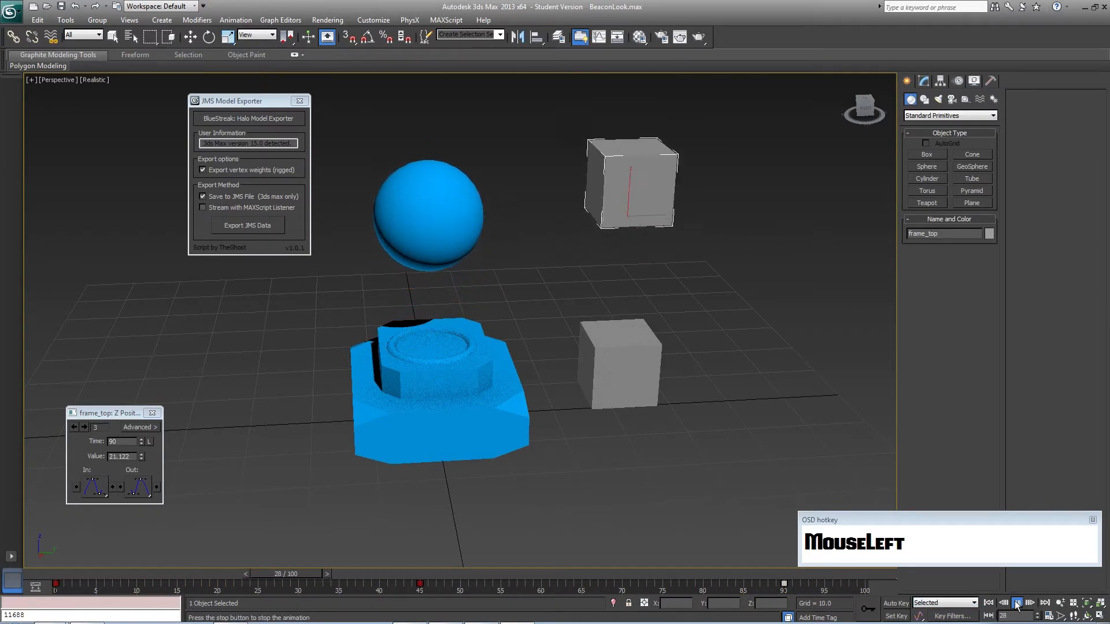
{"action": "left_click", "coordinate": [1017, 603]}
{"action": "key", "text": "w"}
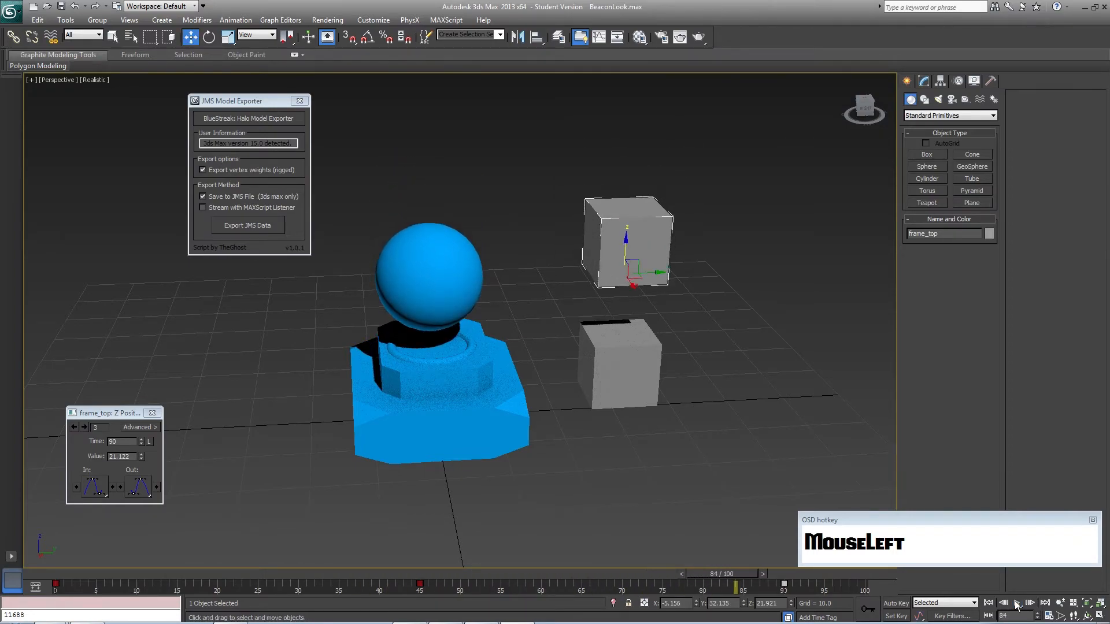
Step: Paste 18.682 back as the Z Position value of frame_top's key at frame 90 and close the key's dialog
{"action": "right_click_drag", "start_coordinate": [784, 585], "coordinate": [838, 477]}
{"action": "left_click", "coordinate": [838, 475]}
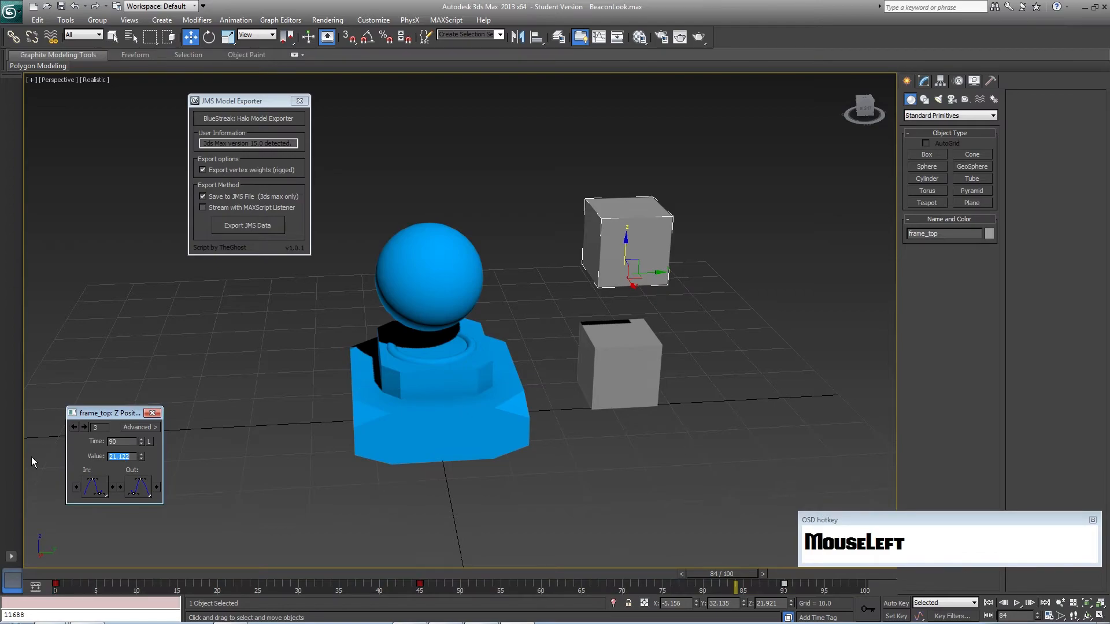
{"action": "right_click", "coordinate": [122, 458]}
{"action": "left_click", "coordinate": [100, 500]}
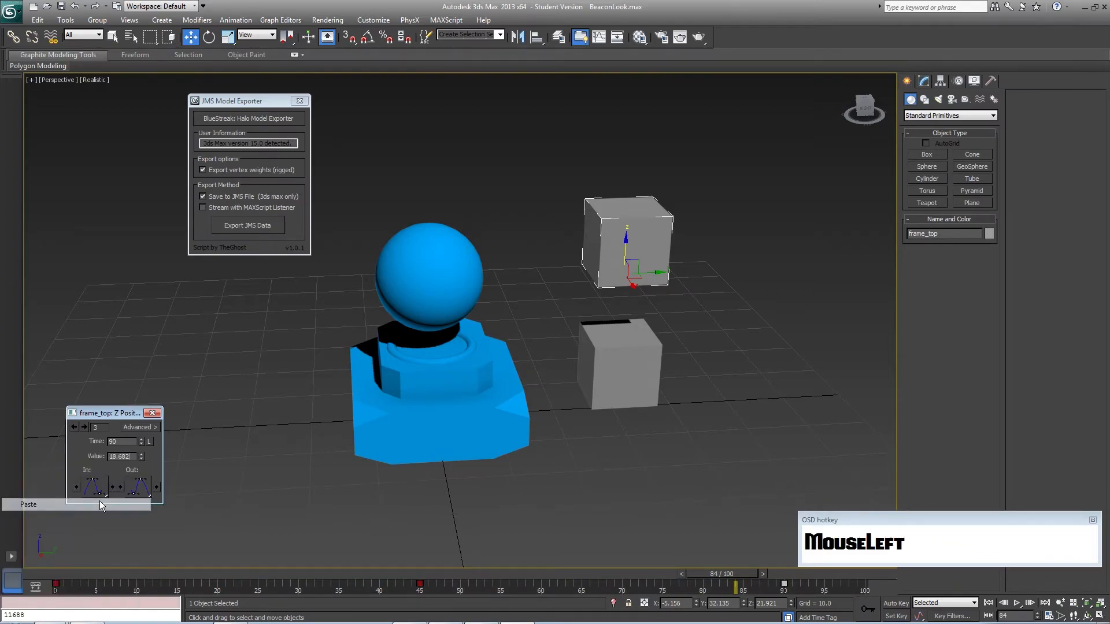
{"action": "left_click", "coordinate": [152, 414]}
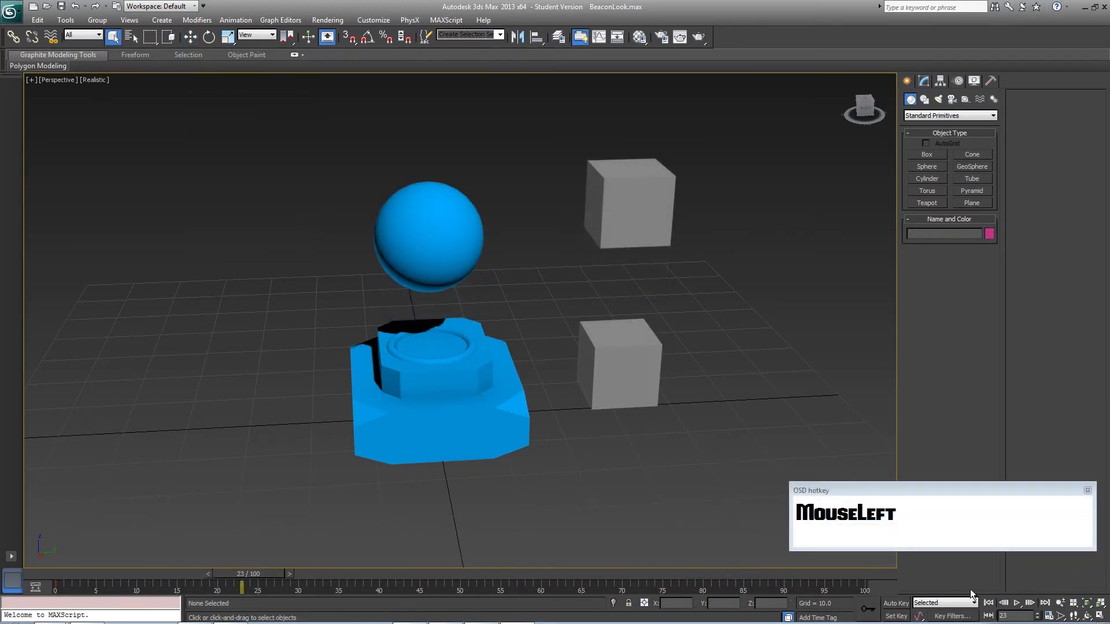
Step: Configure the animation time with a custom frame rate of 30 FPS and a length of 90 frames
{"action": "mouse_move", "coordinate": [835, 574]}
{"action": "left_mouse_down"}
{"action": "mouse_move", "coordinate": [849, 570]}
{"action": "mouse_move", "coordinate": [238, 566]}
{"action": "mouse_move", "coordinate": [835, 564]}
{"action": "left_mouse_up"}
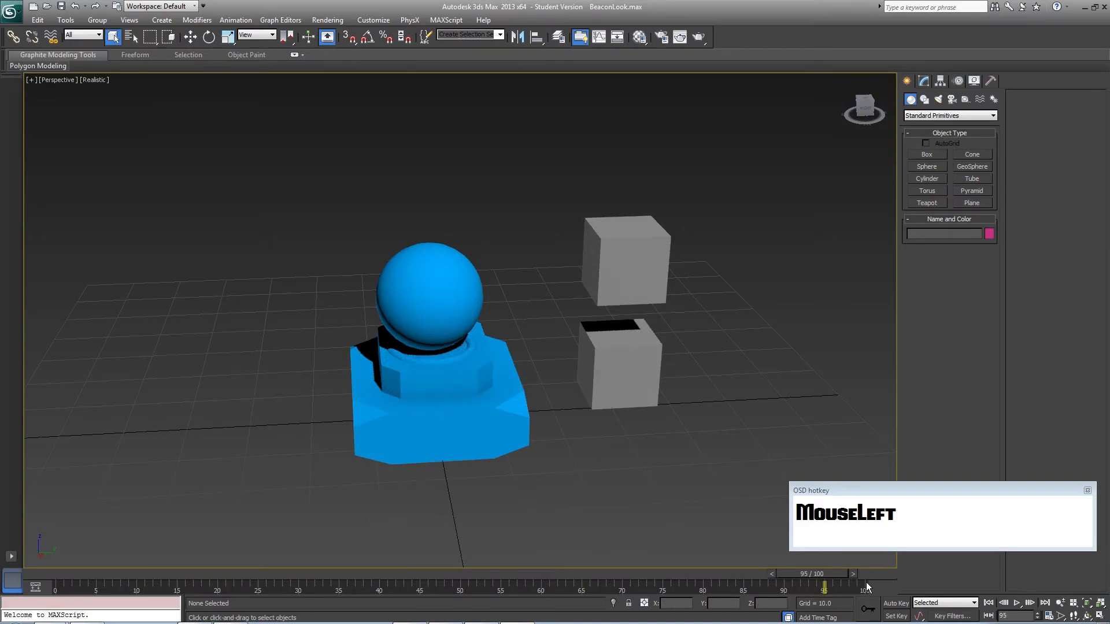
{"action": "left_click", "coordinate": [1049, 617]}
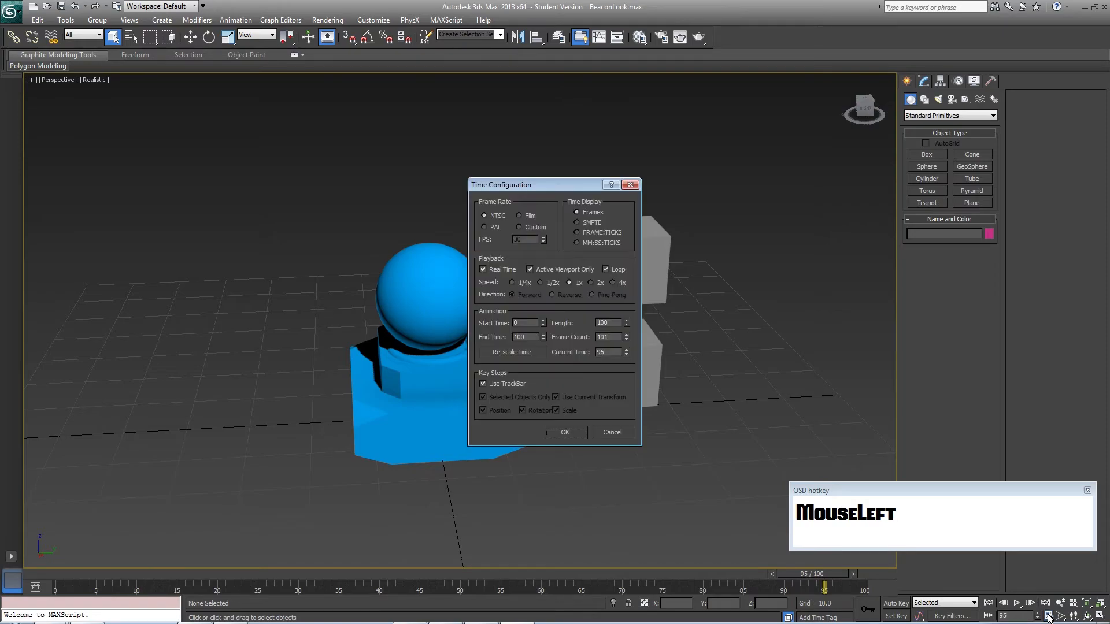
{"action": "left_click", "coordinate": [520, 228]}
{"action": "left_click", "coordinate": [525, 241]}
{"action": "left_click_drag", "start_coordinate": [616, 323], "coordinate": [550, 322]}
{"action": "type", "text": "90"}
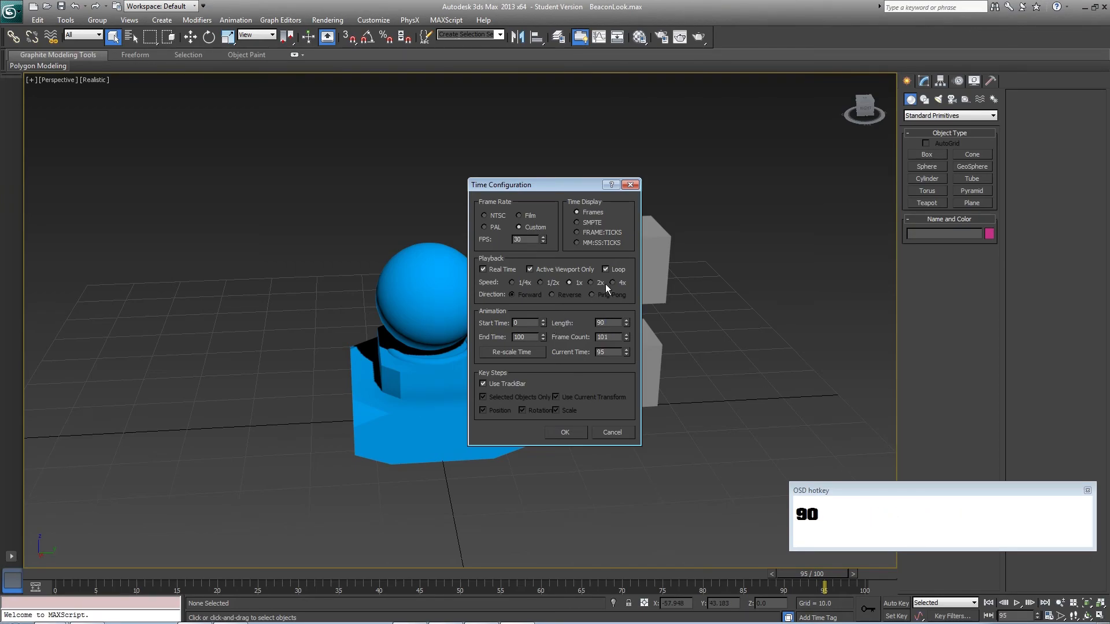
{"action": "left_click", "coordinate": [609, 334]}
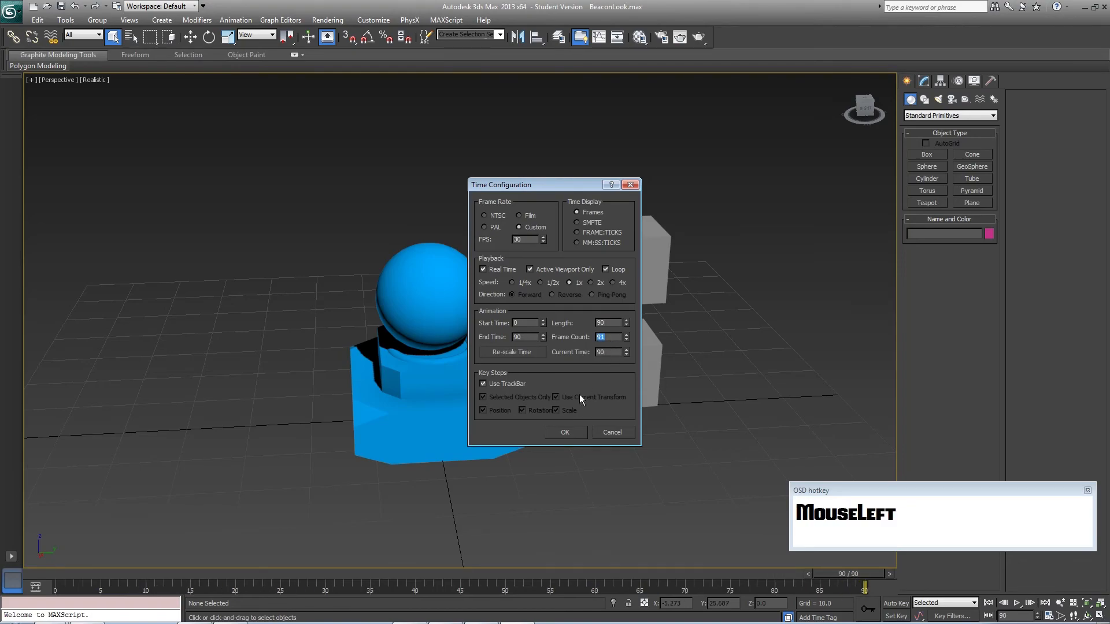
{"action": "left_click", "coordinate": [564, 434]}
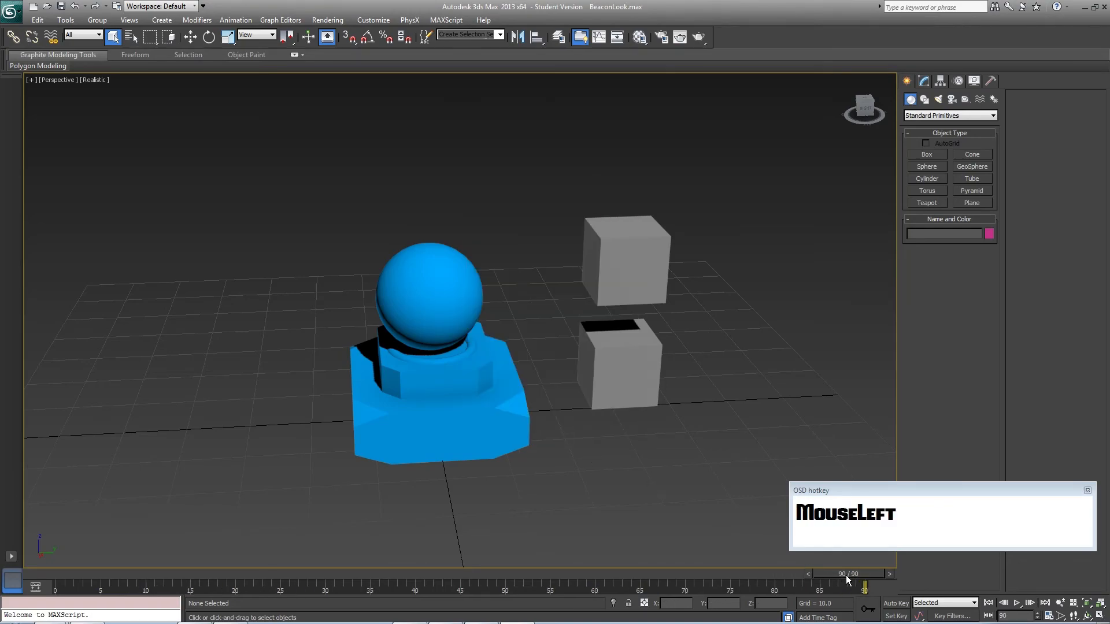
Step: Scrub the shortened animation back to frame 0, select the frame_top box and play the animation
{"action": "left_click_drag", "start_coordinate": [845, 575], "coordinate": [324, 555]}
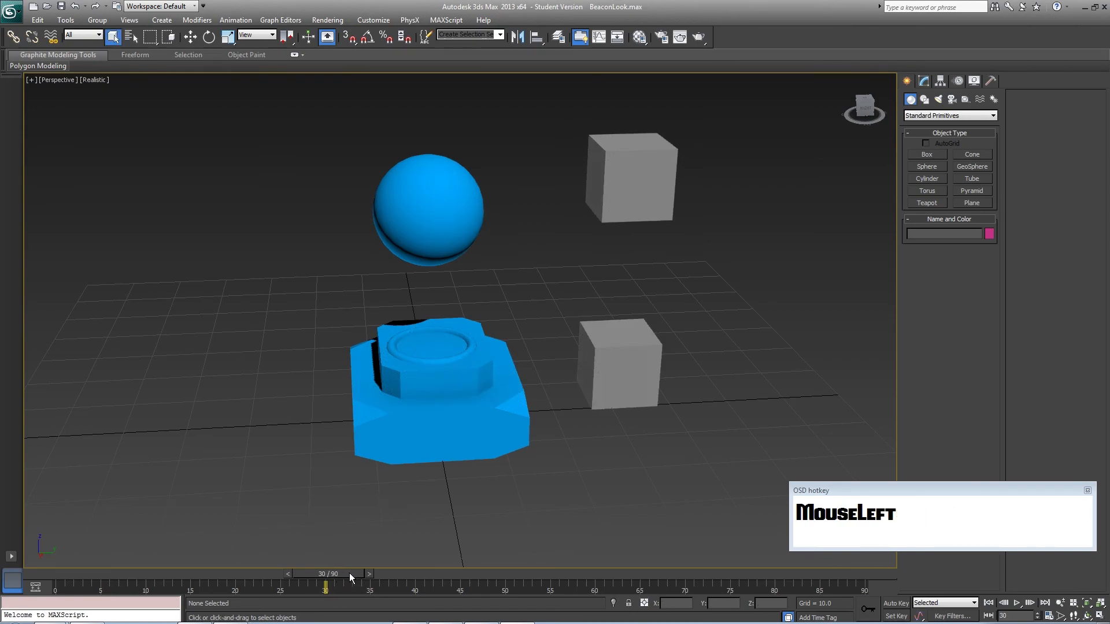
{"action": "left_click_drag", "start_coordinate": [345, 575], "coordinate": [20, 539]}
{"action": "left_click", "coordinate": [656, 158]}
{"action": "left_click", "coordinate": [1017, 603]}
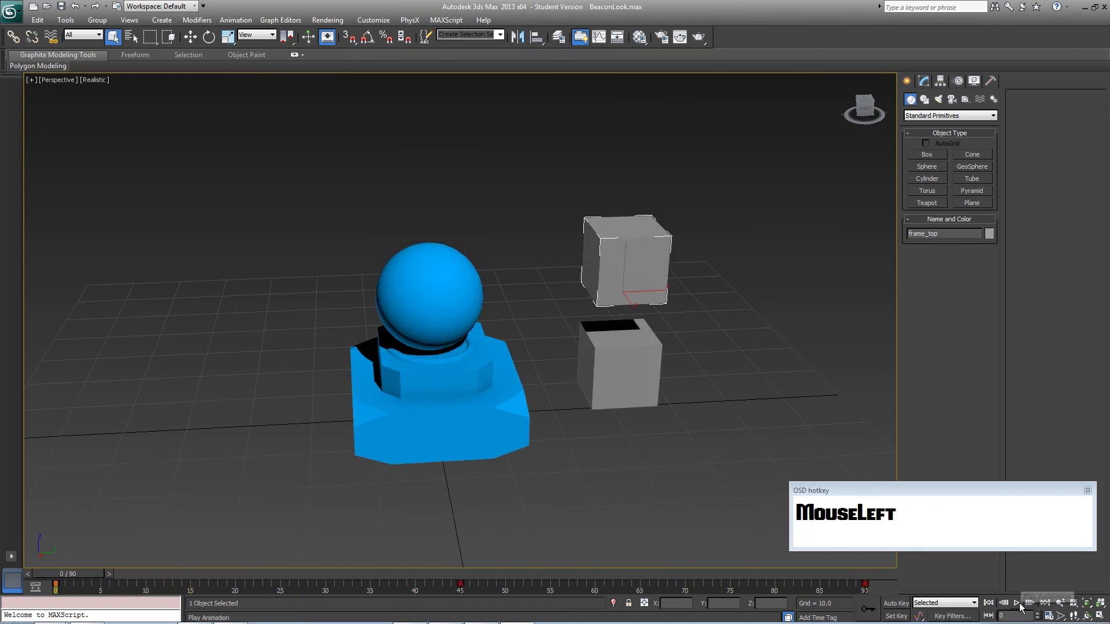